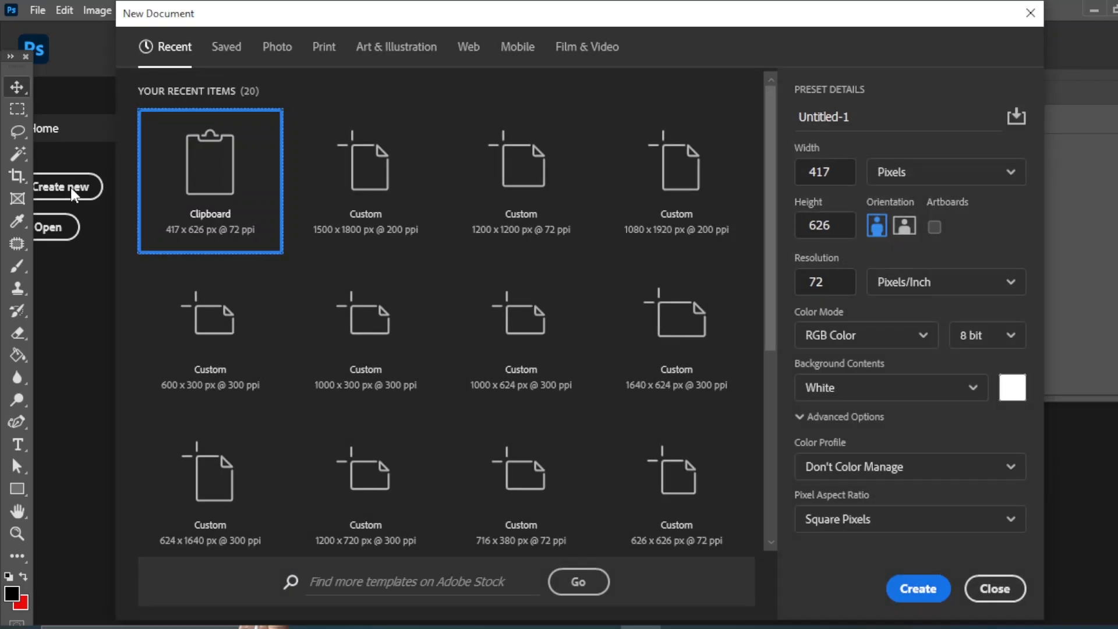
Create a new 1500 x 1800 px document with a resolution of 300 pixels/inch.
left_click(381, 159)
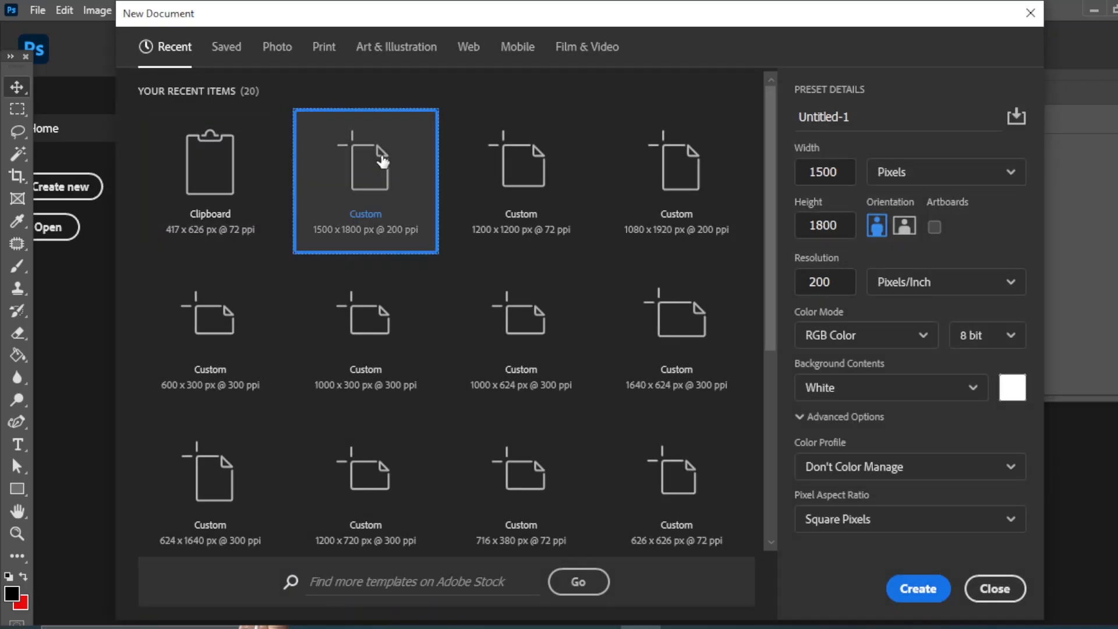
left_click(842, 286)
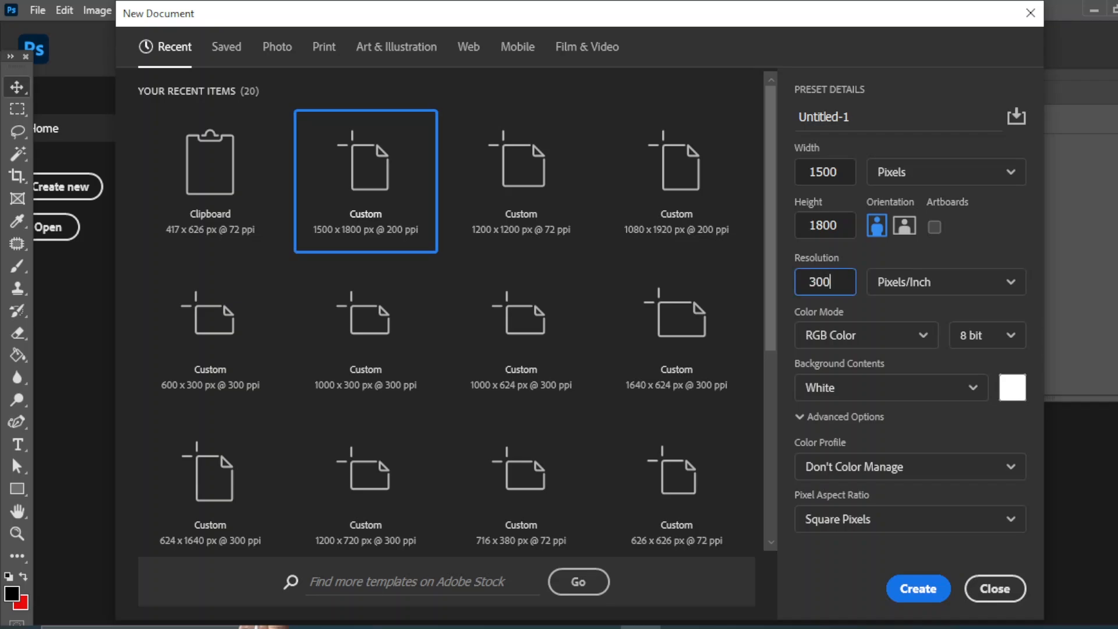
left_click(917, 594)
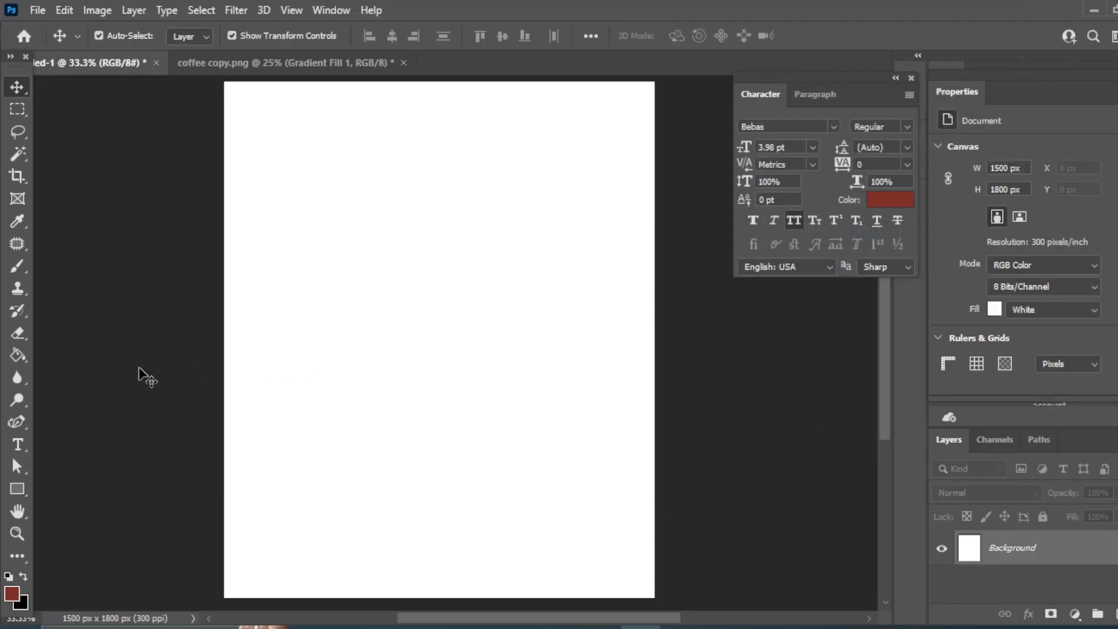
Draw a rectangle covering the whole canvas and nudge it slightly left so it overlaps the edges.
left_click(17, 488)
left_click(75, 485)
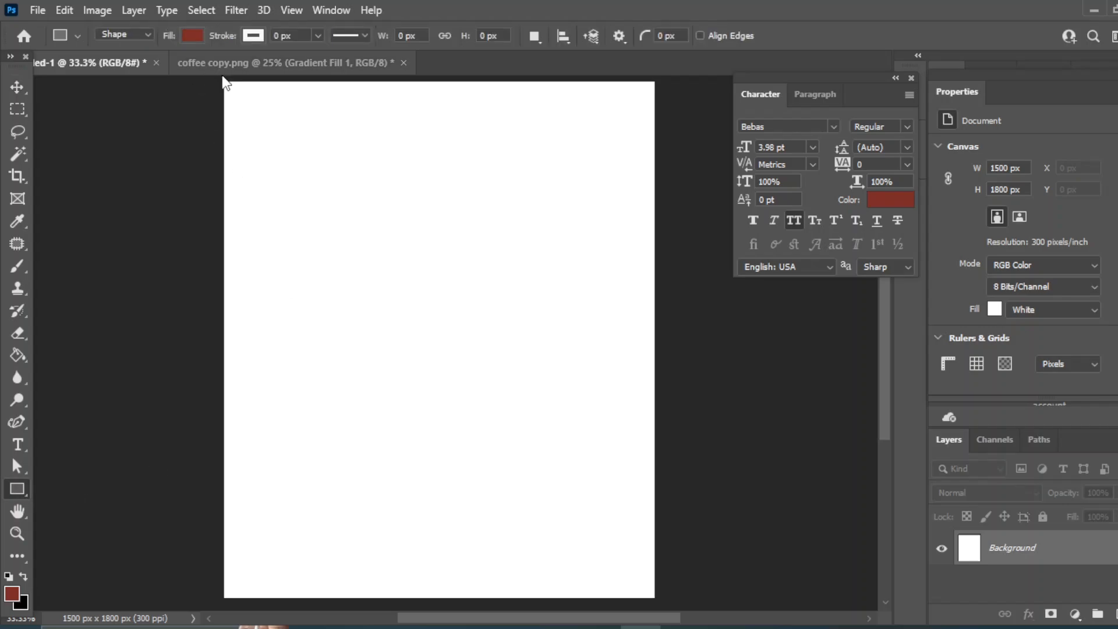
left_click_drag(223, 78, 662, 602)
left_click(17, 87)
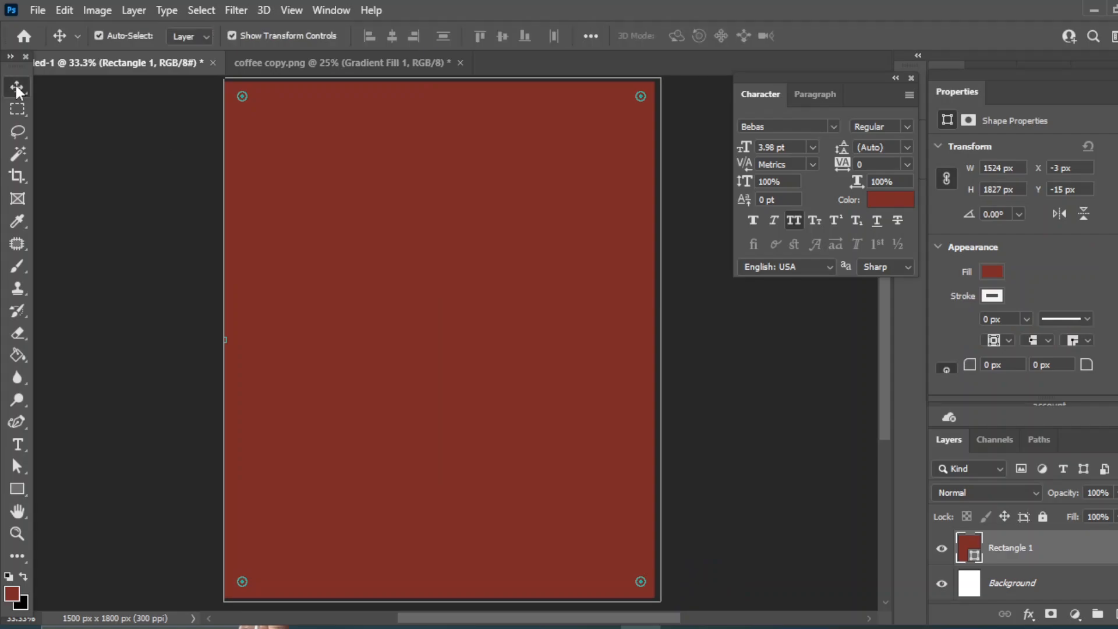
key("Left")
key("Left")
key("Left")
key("Left")
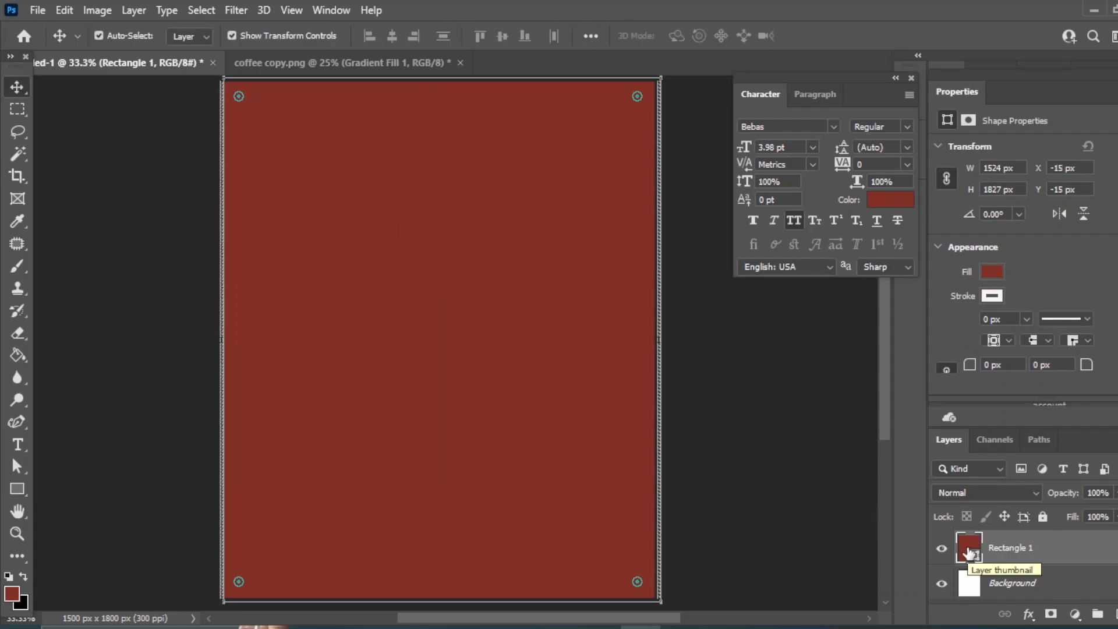
Change the rectangle's fill to a dark red radial gradient and move its lighter colour stop inward.
left_click(994, 270)
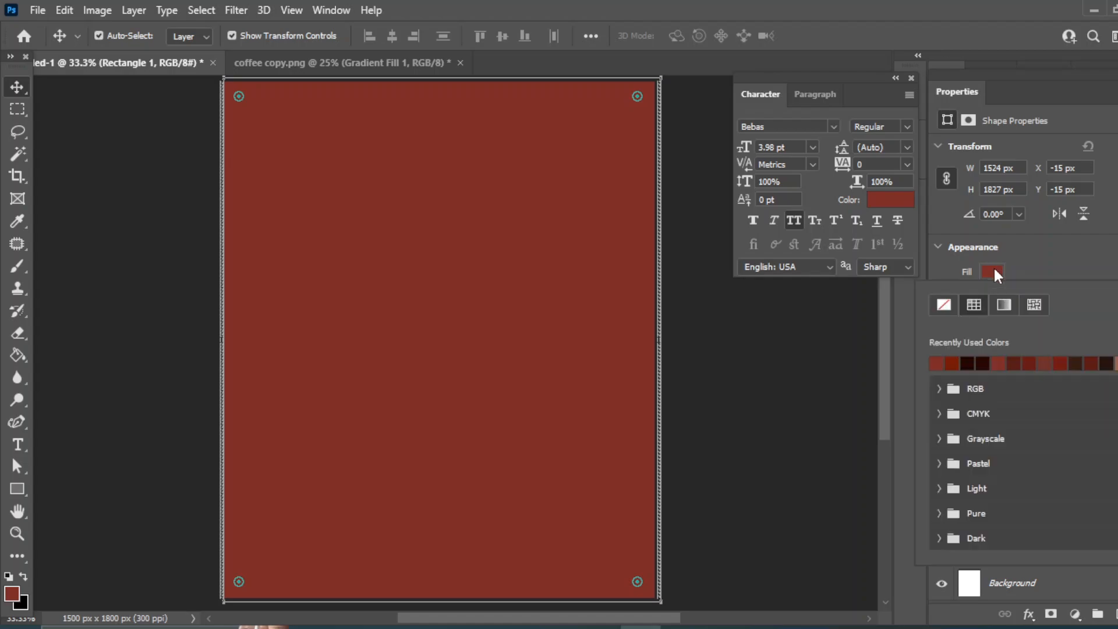
left_click(1004, 305)
left_click(936, 363)
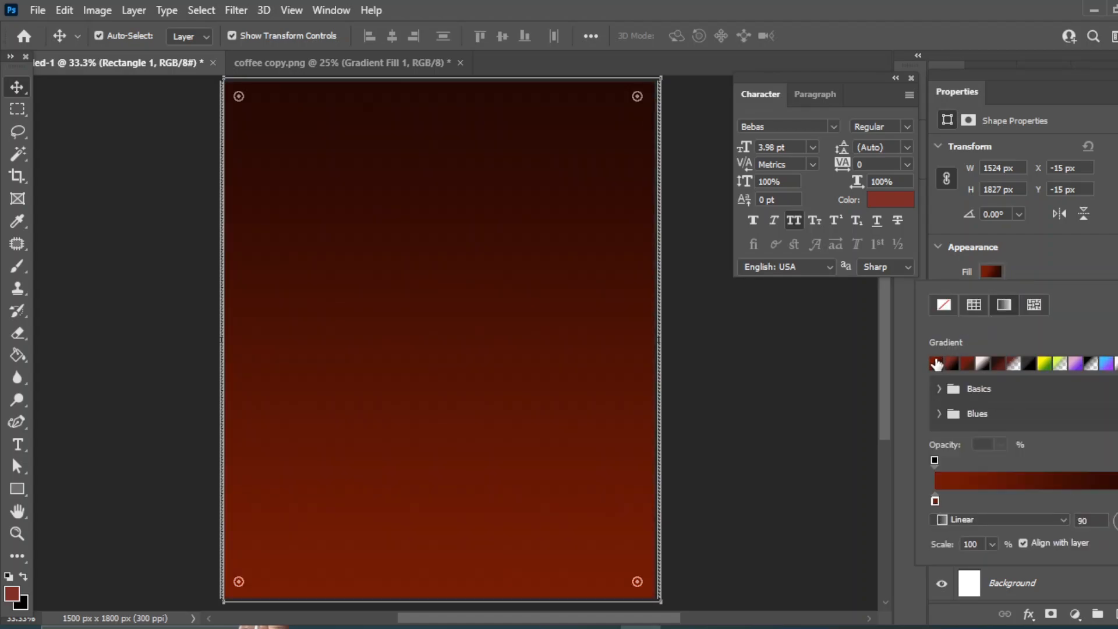
left_click(1064, 520)
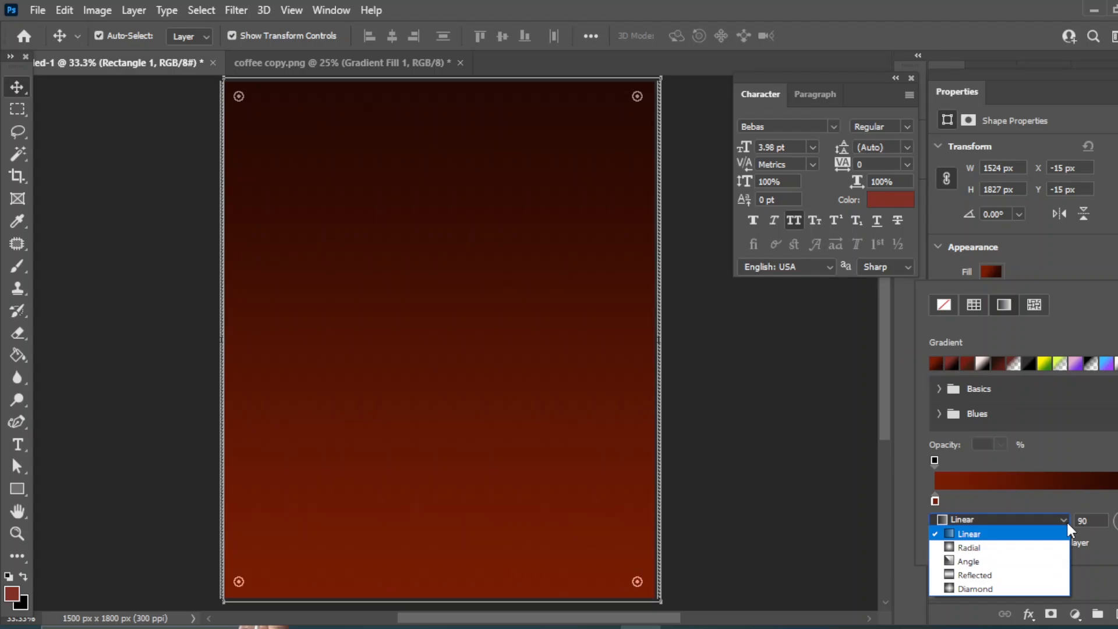
left_click(976, 546)
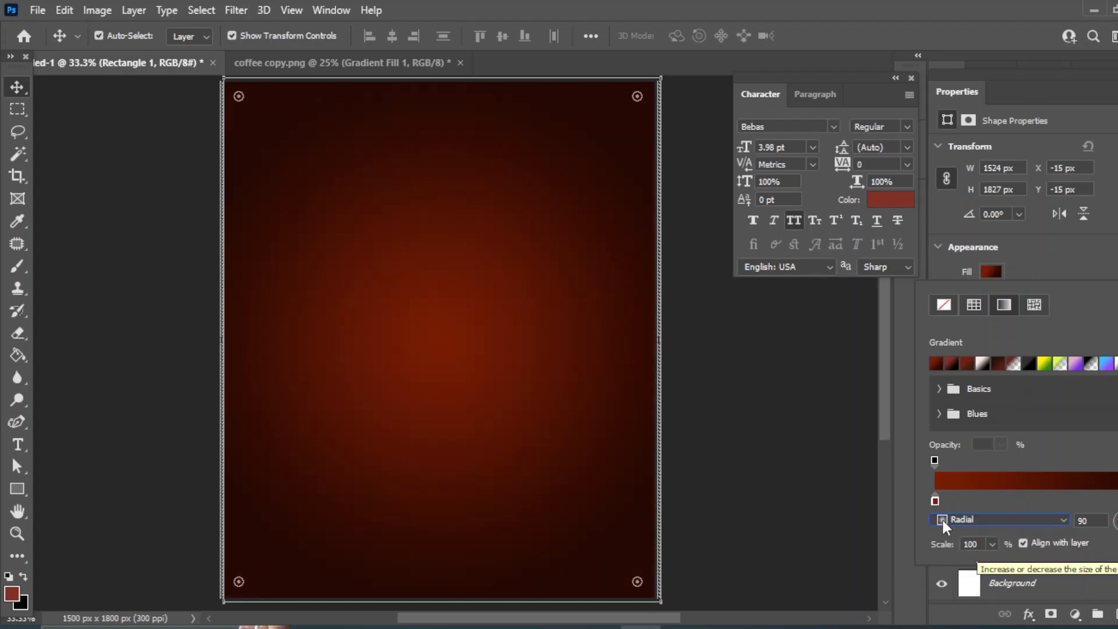
left_click(935, 501)
left_click_drag(947, 498, 969, 506)
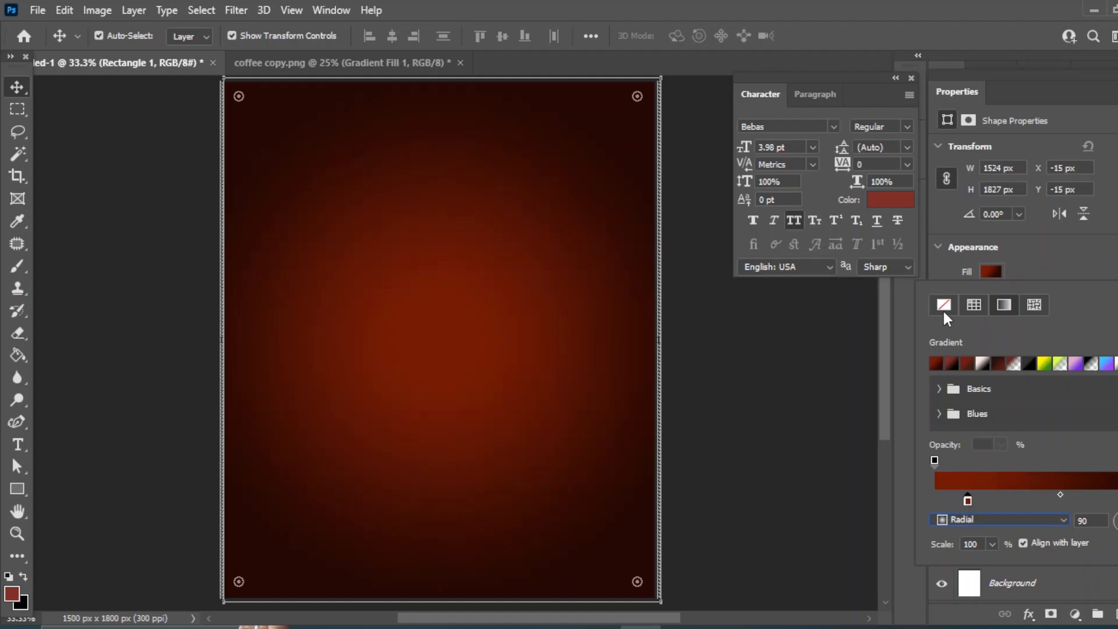
left_click(14, 83)
left_click(810, 475)
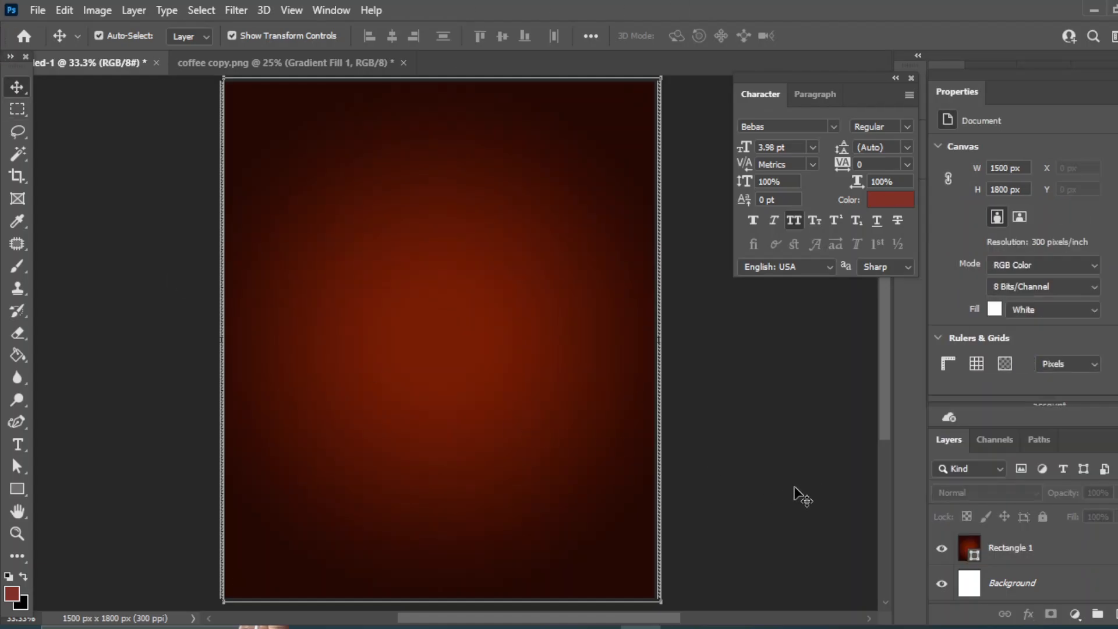
Drag the coffee bottle image from its folder onto the canvas.
left_click(563, 570)
left_click(627, 468)
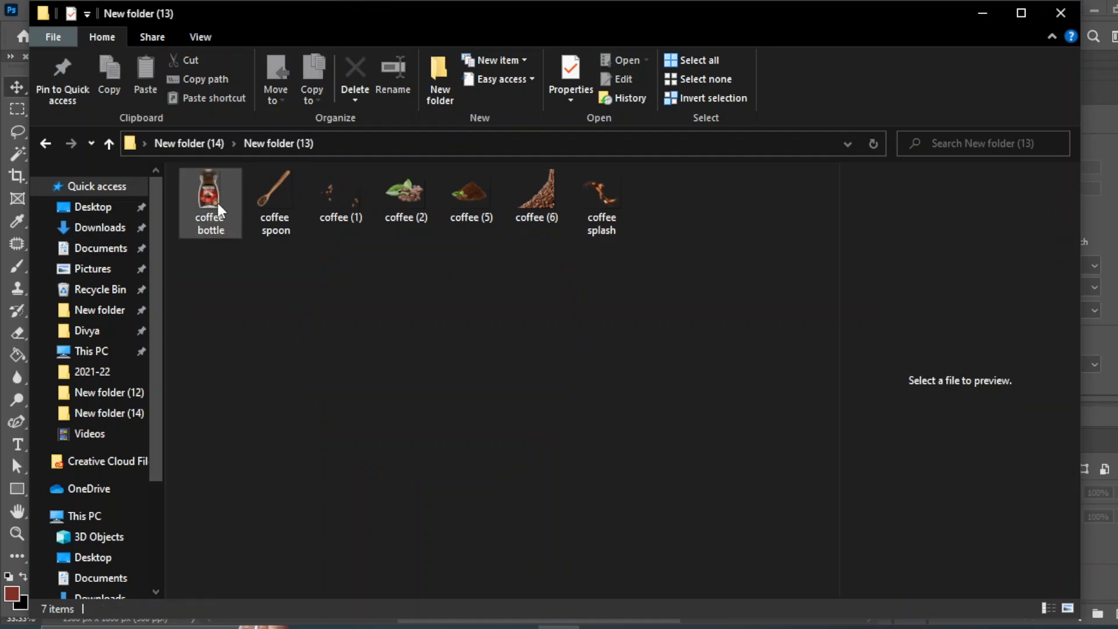
left_click_drag(216, 200, 498, 434)
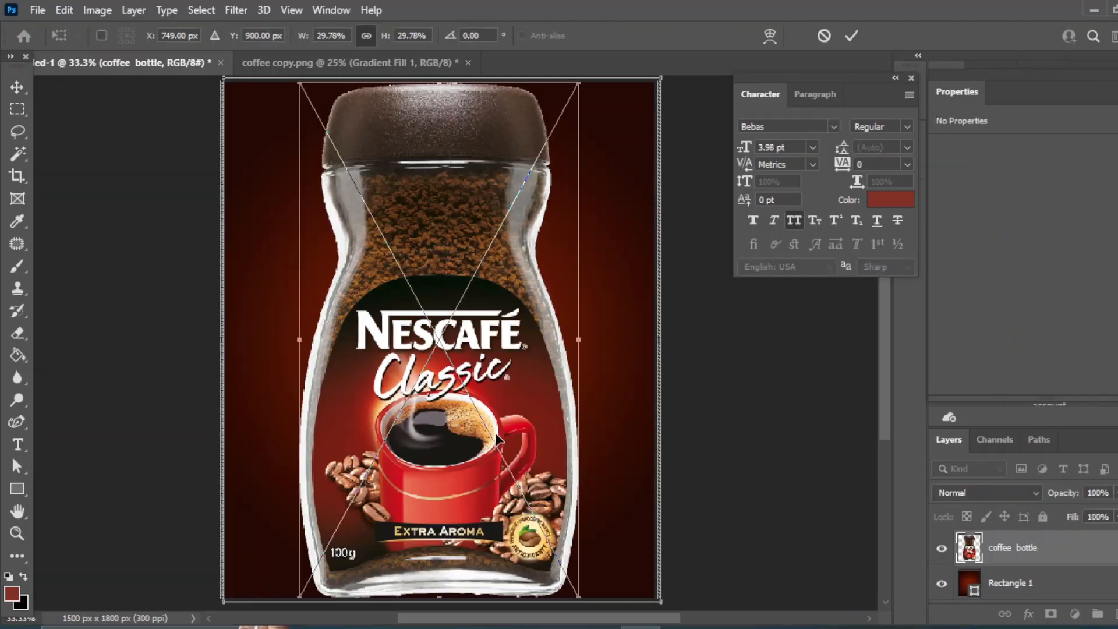
Scale the bottle down to about 20% and rotate it about -27° so it tilts, then commit the placement.
left_click_drag(300, 599, 364, 534)
left_click_drag(571, 563, 640, 464)
left_click_drag(553, 455, 538, 456)
left_click_drag(429, 558, 430, 517)
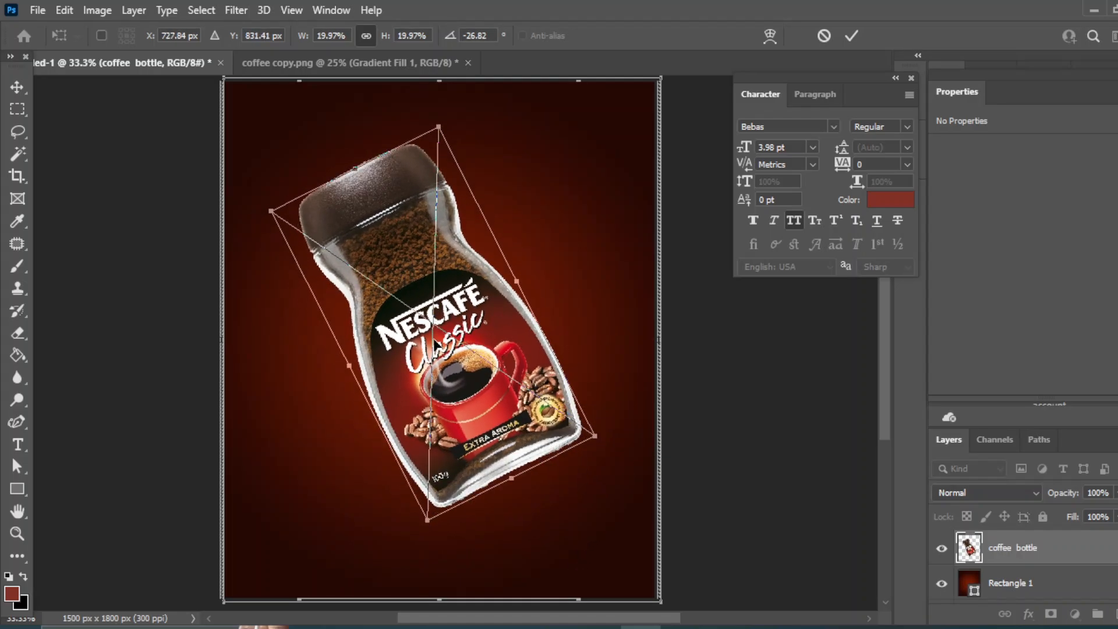
left_click_drag(448, 335, 432, 380)
key("Return")
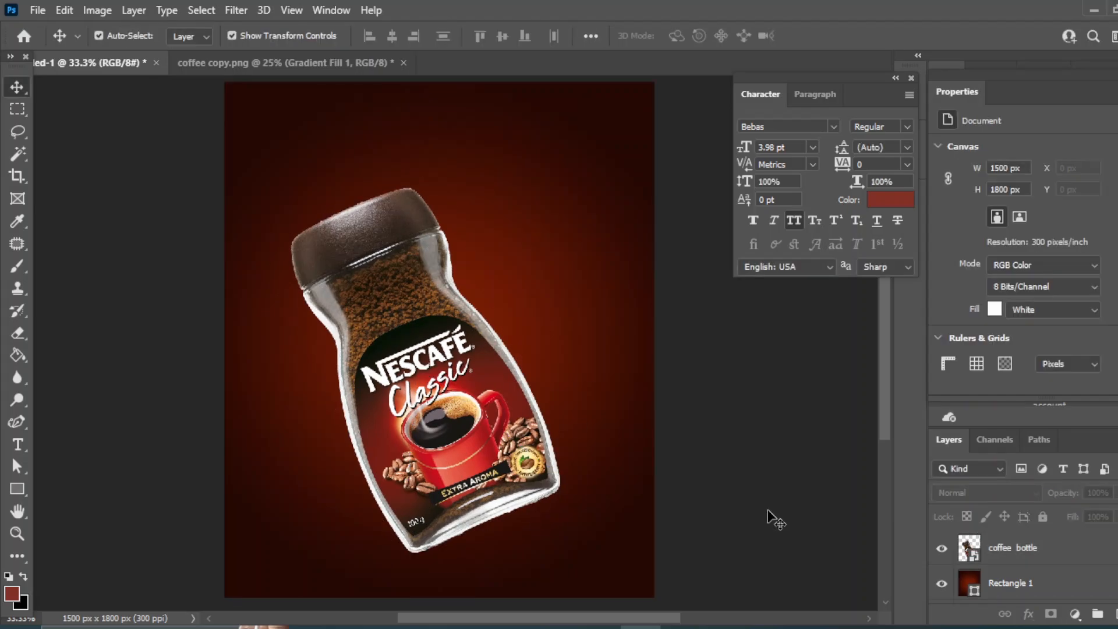
Drag the coffee (6) beans image from the folder onto the canvas.
left_click(462, 448)
left_click(1075, 587)
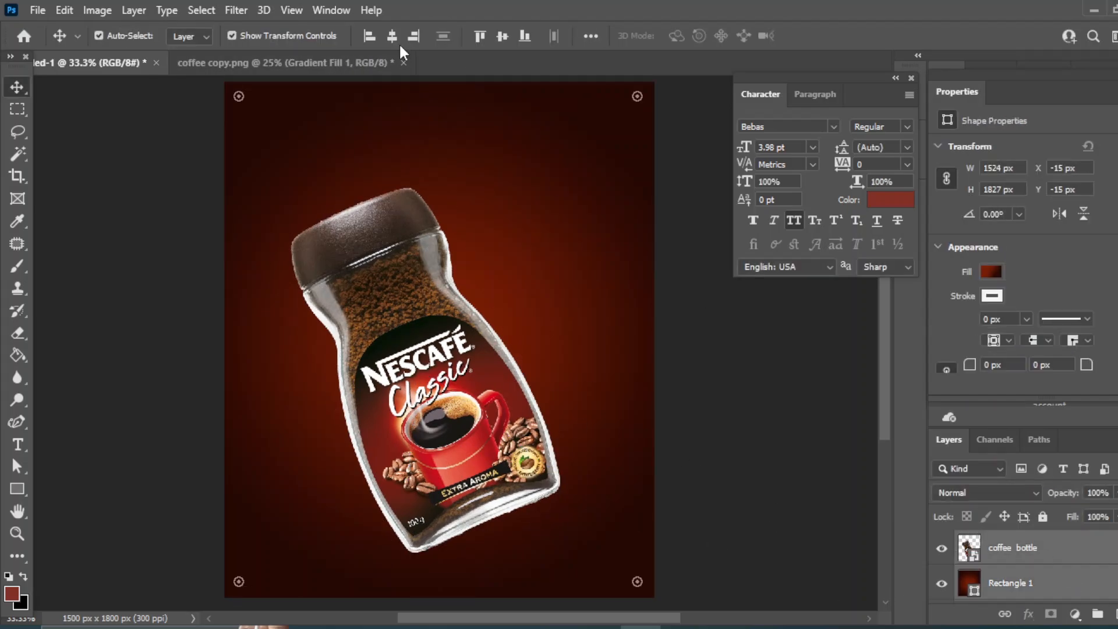
left_click(588, 590)
left_click_drag(536, 195, 603, 499)
Scale the beans to about 59% and position them in the lower right corner, then commit.
left_click_drag(647, 369, 663, 422)
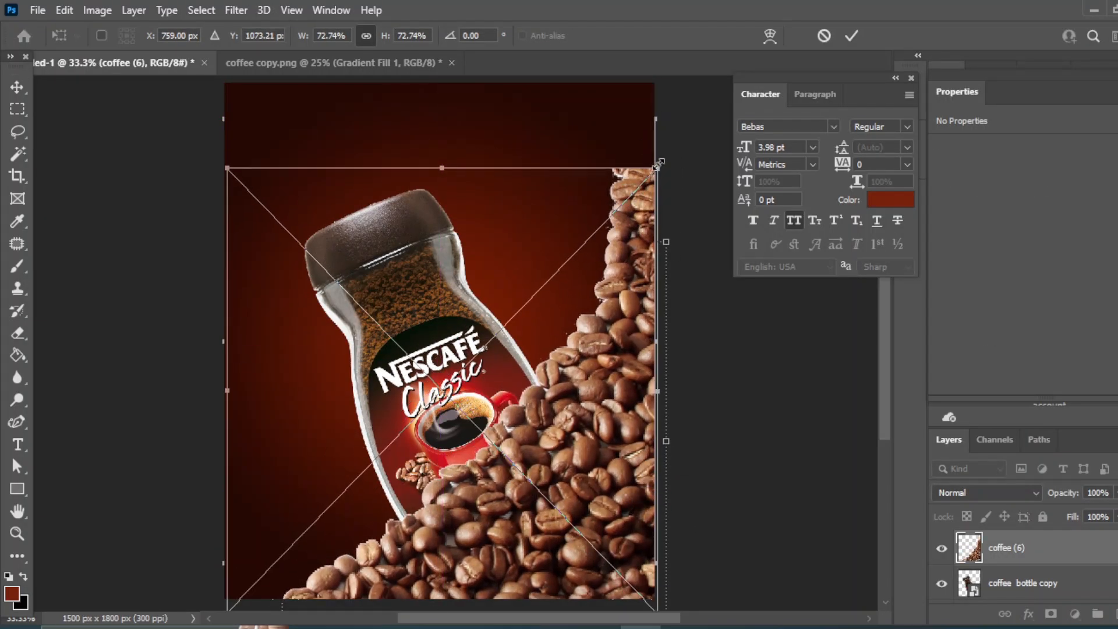
left_click_drag(659, 164, 612, 280)
left_click_drag(533, 415, 608, 432)
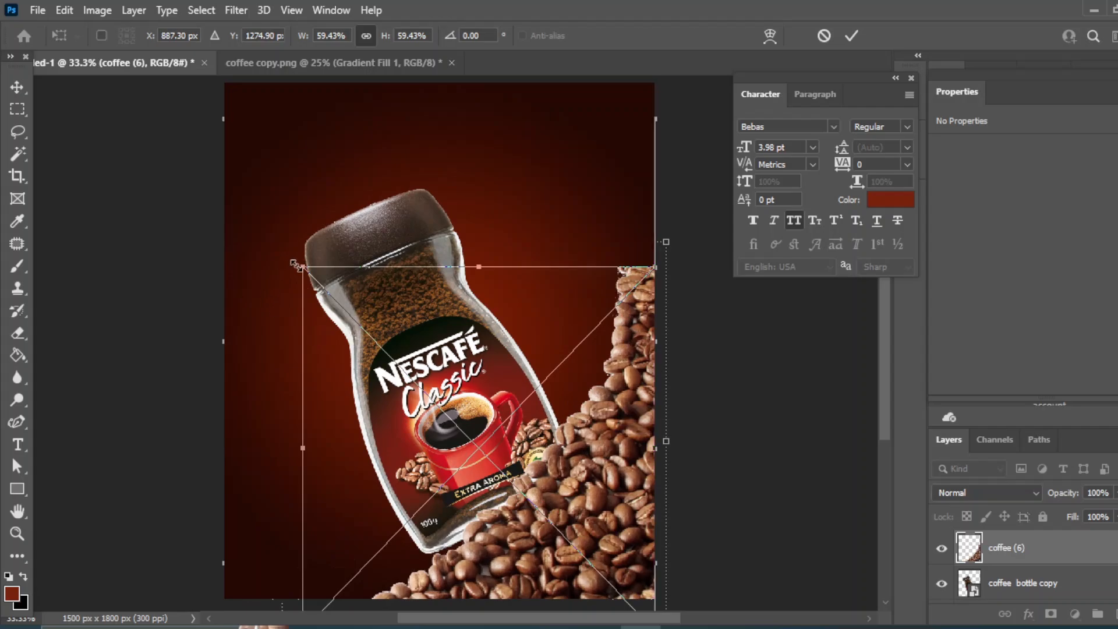
left_click_drag(297, 265, 313, 272)
left_click_drag(656, 277, 658, 300)
left_click_drag(621, 368, 636, 371)
left_click(18, 88)
Free-transform the bottle copy and move it down and to the right so it rests on the beans.
left_click(388, 256)
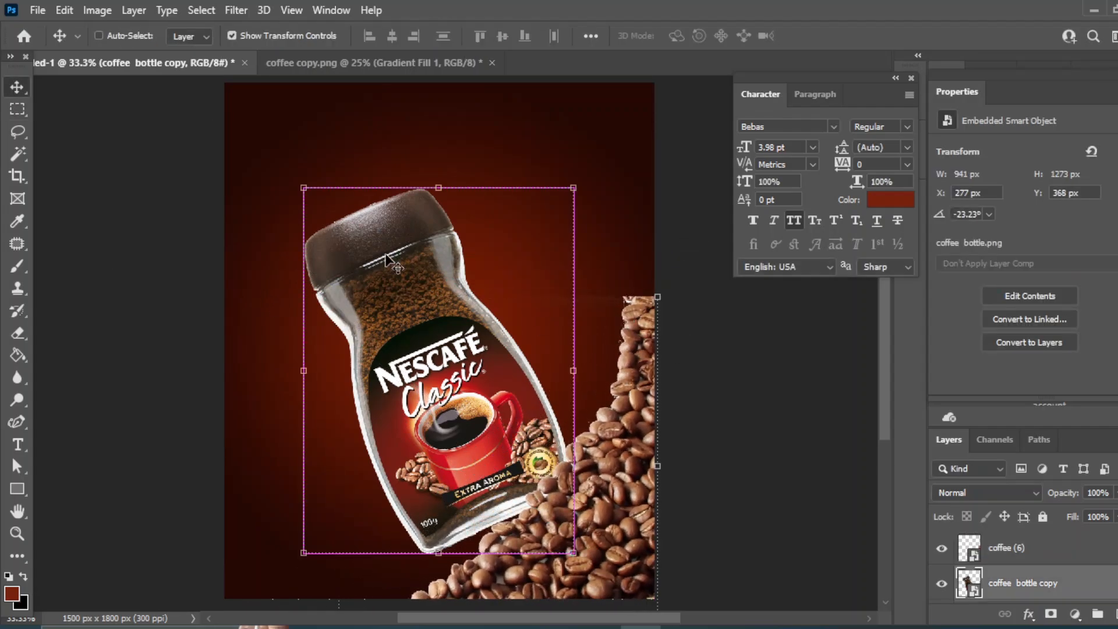
key("ctrl+t")
left_click_drag(272, 245, 237, 235)
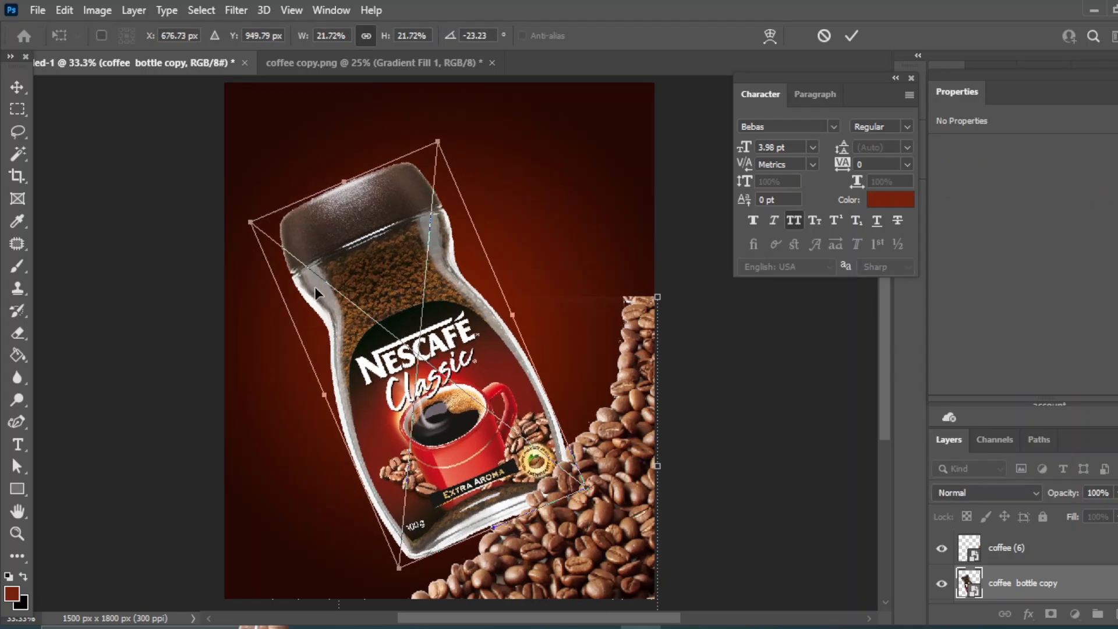
key("shift+Down")
key("shift+Down")
key("shift+Right")
key("shift+Right")
key("shift+Right")
key("shift+Right")
key("shift+Right")
key("shift+Right")
key("shift+Right")
key("shift+Right")
key("shift+Right")
key("shift+Right")
key("shift+Right")
key("shift+Right")
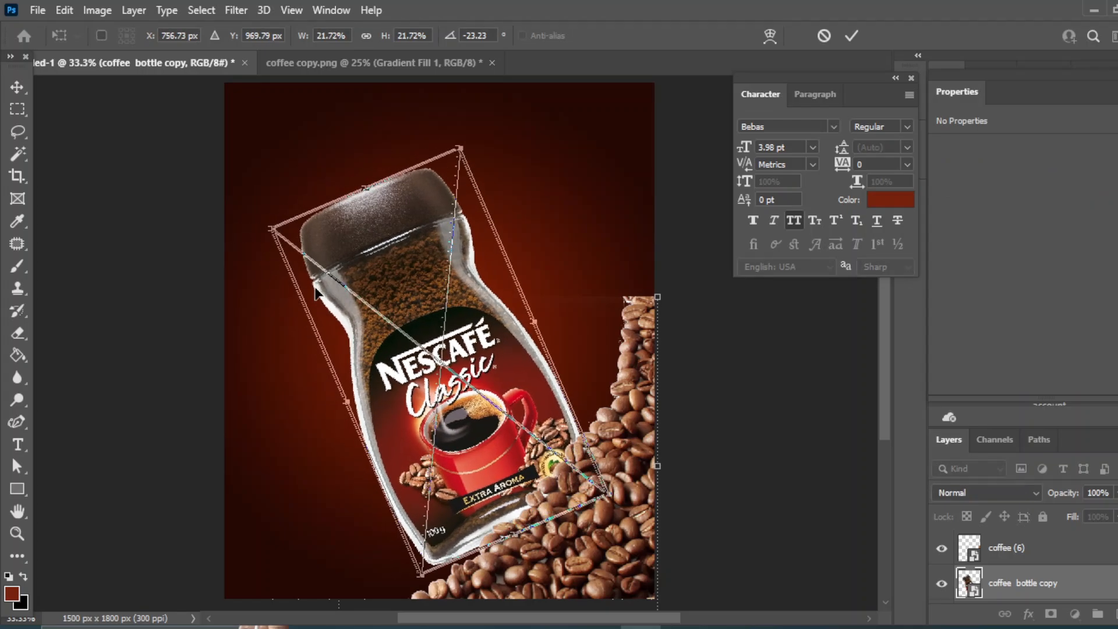
key("shift+Down")
key("shift+Down")
key("shift+Down")
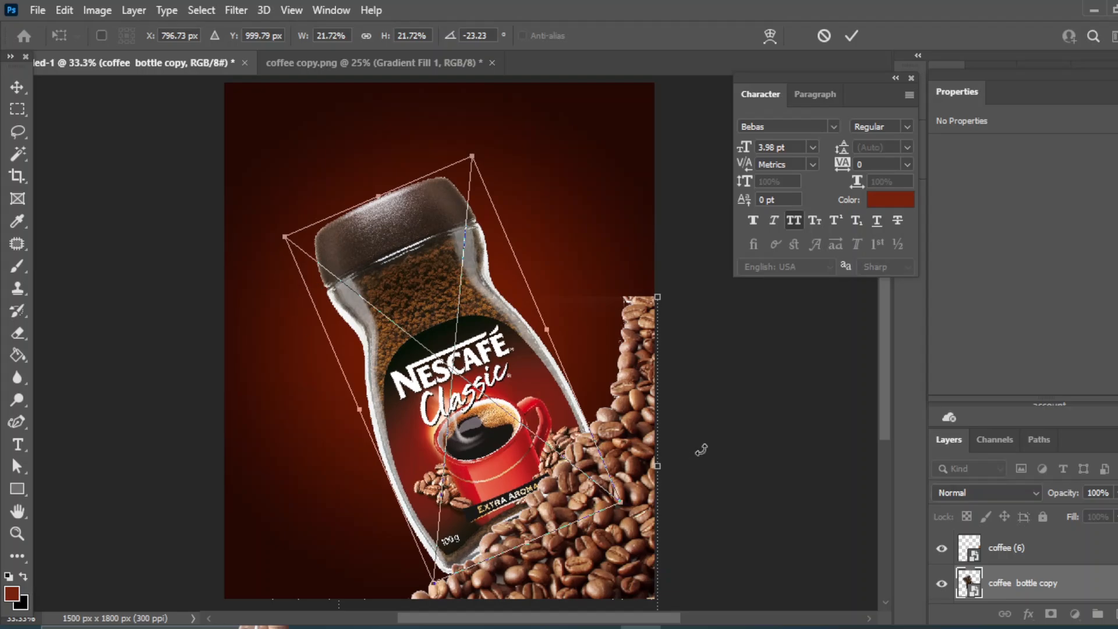
key("shift+Down")
key("Return")
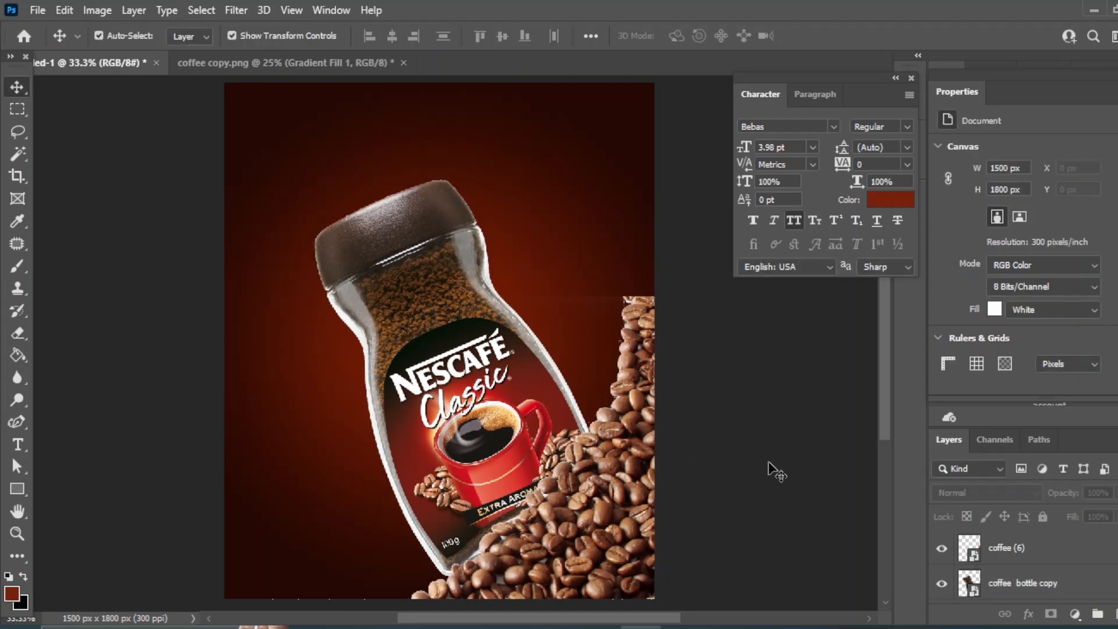
Enlarge the beans layer slightly to about 60% and commit.
left_click(632, 378)
key("ctrl+t")
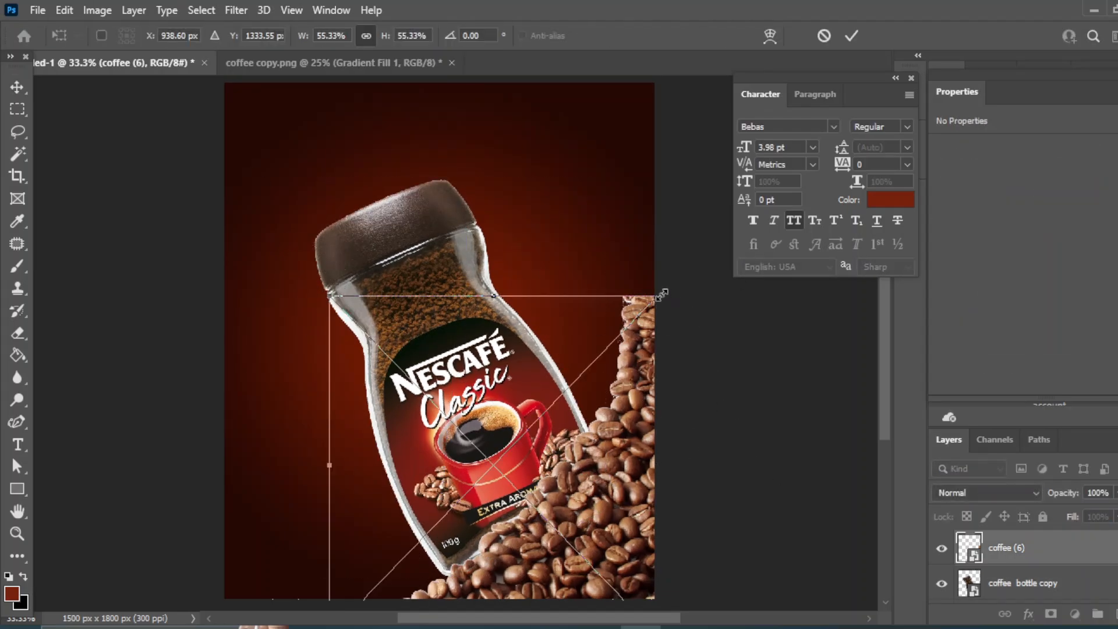
left_click_drag(661, 298, 679, 274)
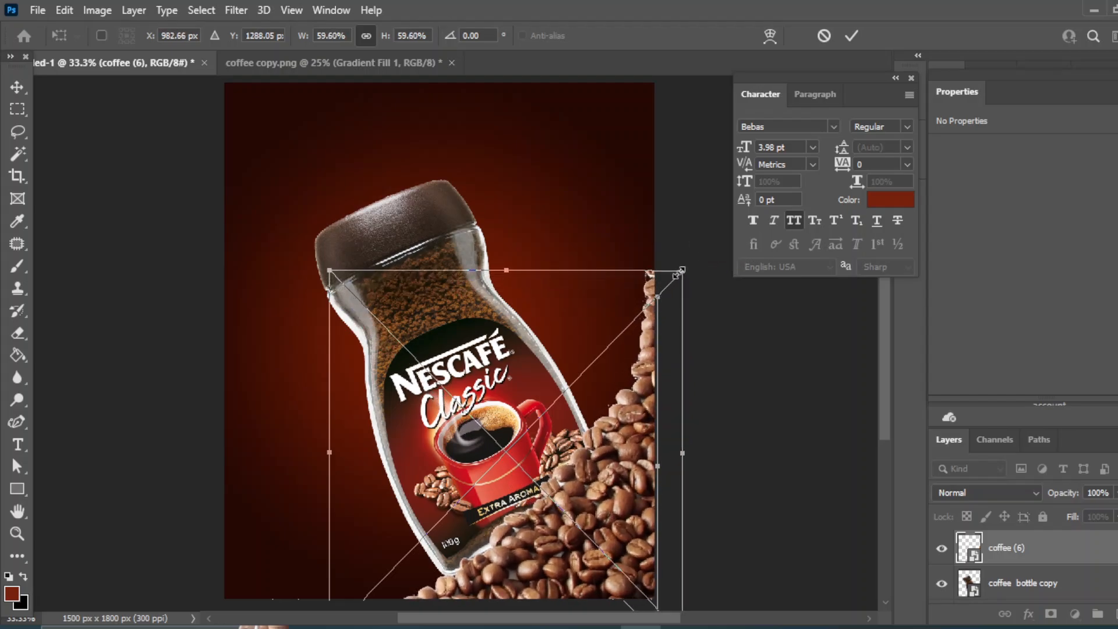
left_click(12, 86)
left_click(764, 385)
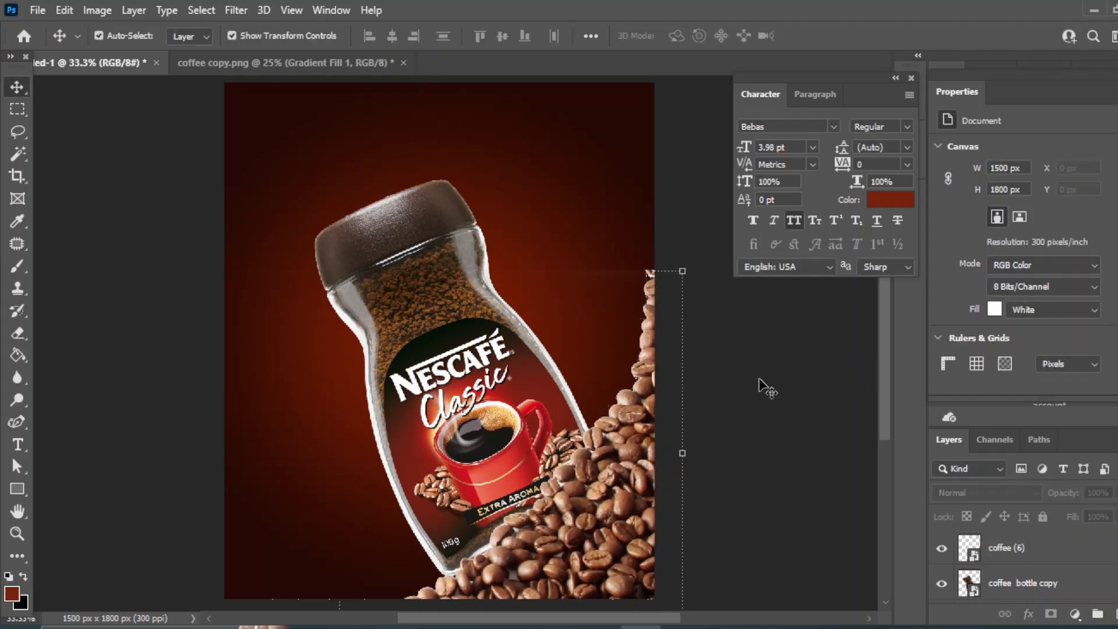
Apply a Gaussian Blur with a 6.8 pixel radius to the coffee (6) beans layer.
left_click(1053, 554)
left_click(243, 13)
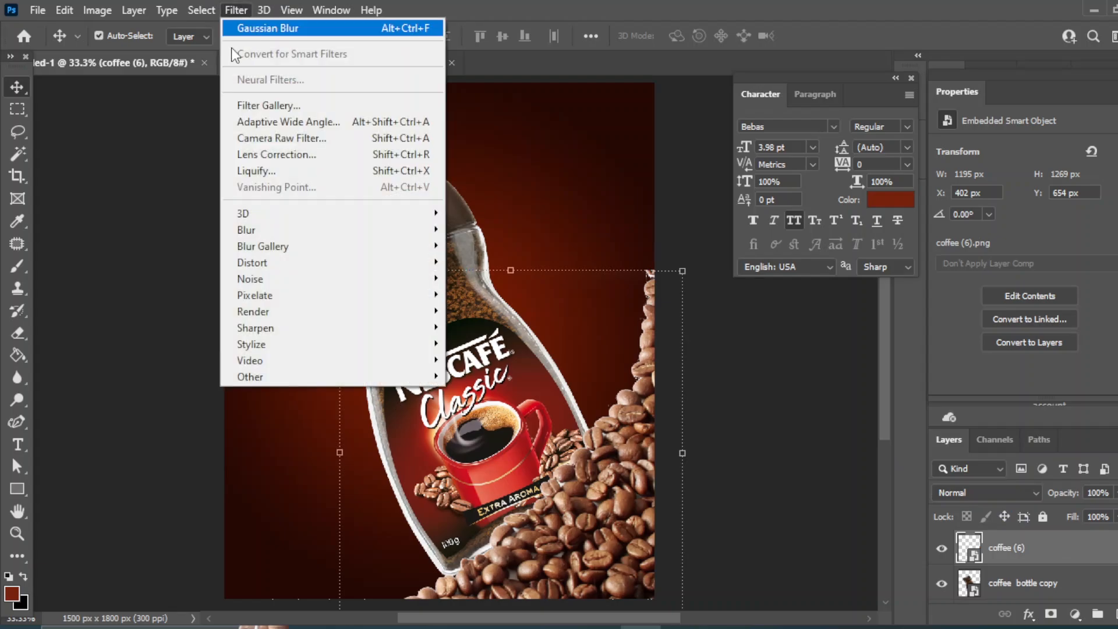
mouse_move(442, 235)
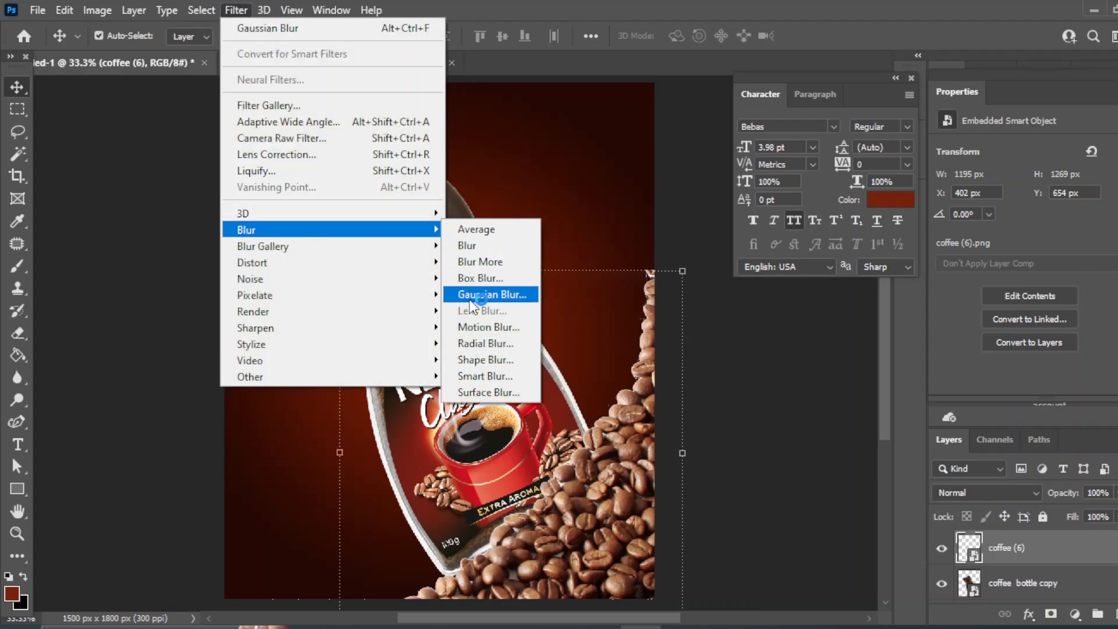
left_click(492, 294)
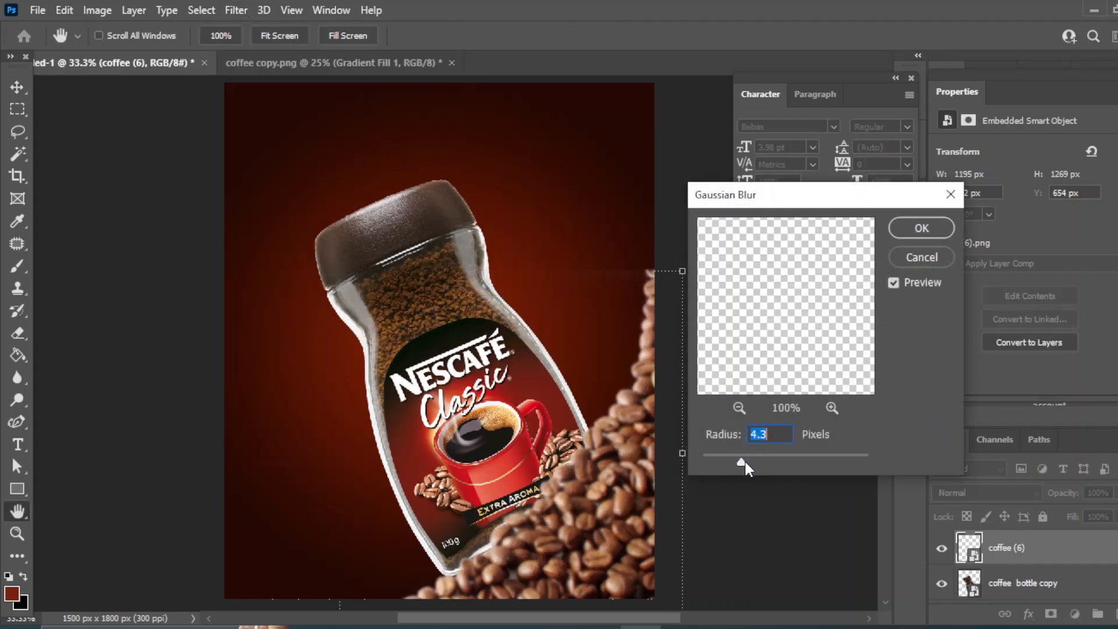
left_click_drag(744, 459, 756, 463)
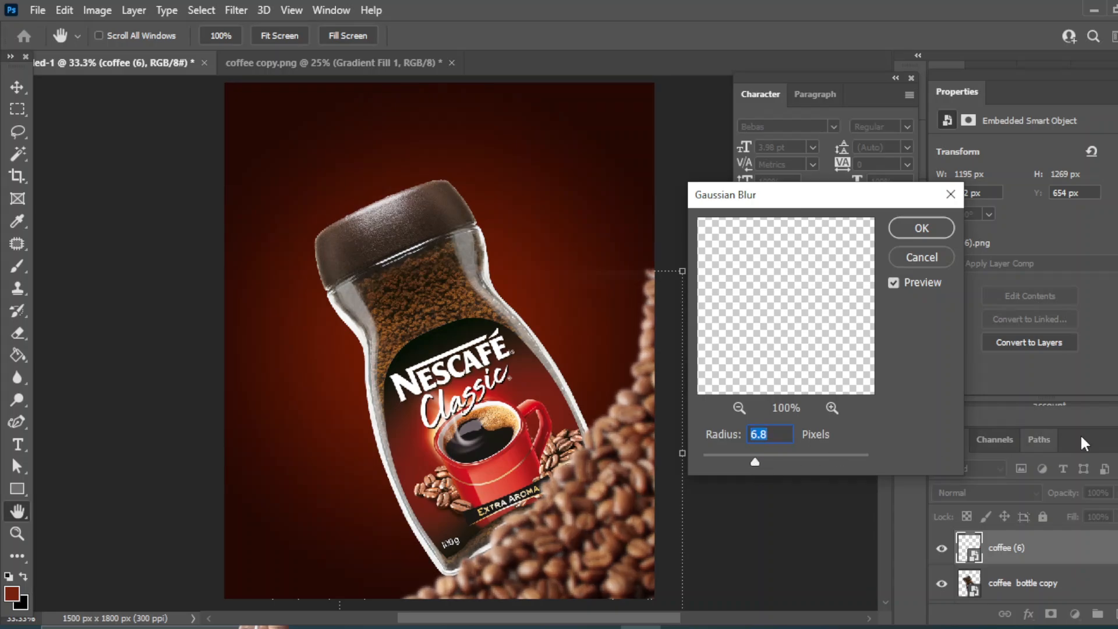
left_click(911, 227)
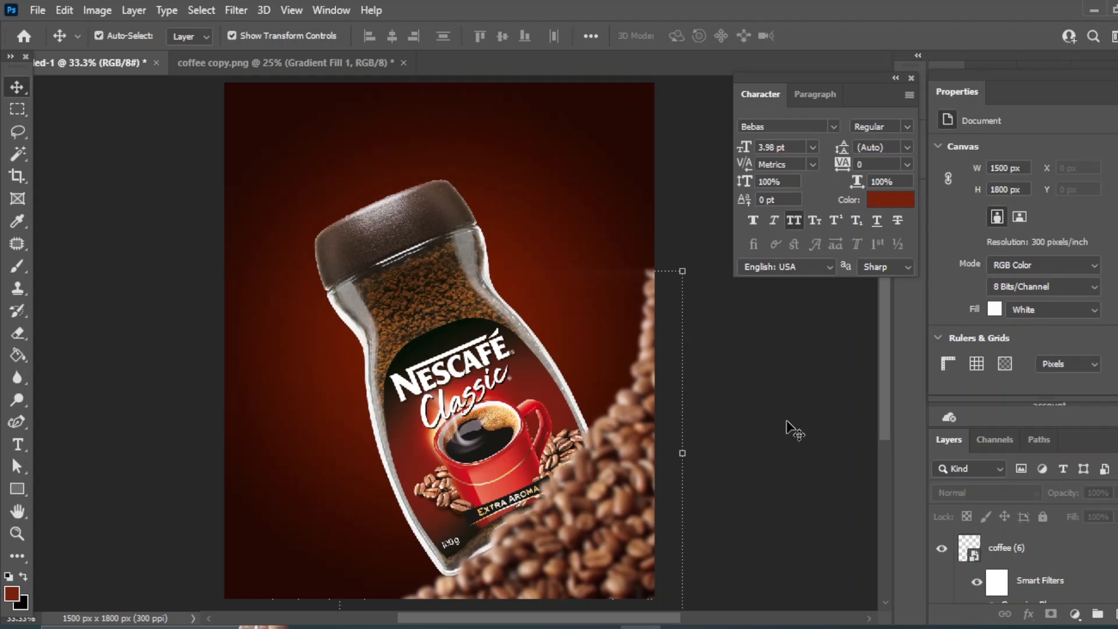
Add a layer mask to the beans layer and brush black over its top to fade the upper beans.
left_click(1044, 557)
left_click(1051, 614)
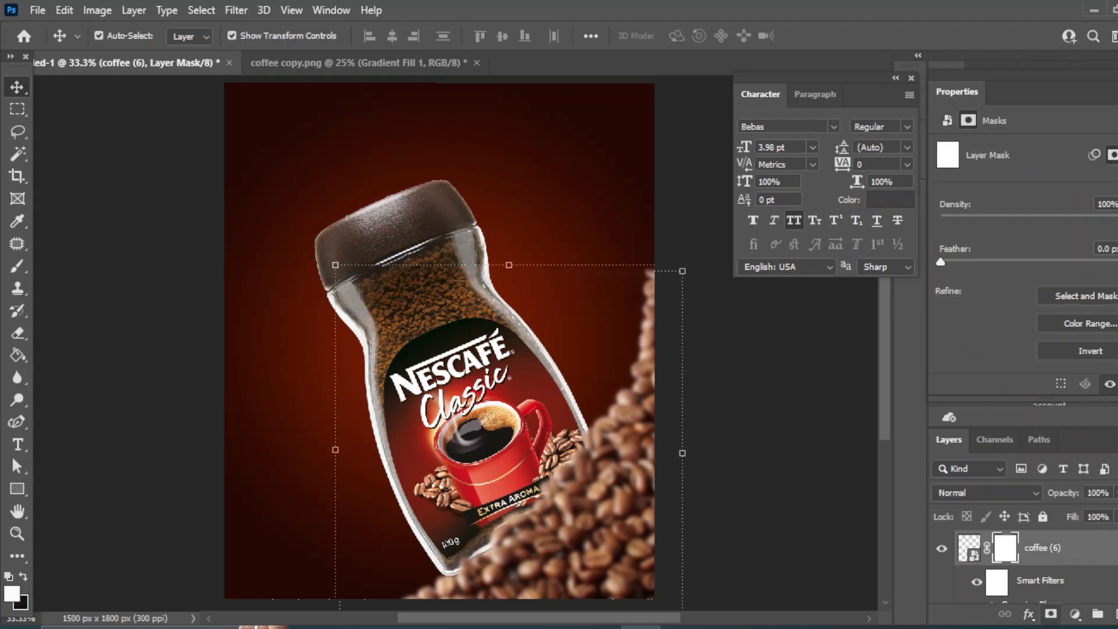
left_click(18, 266)
left_click(87, 266)
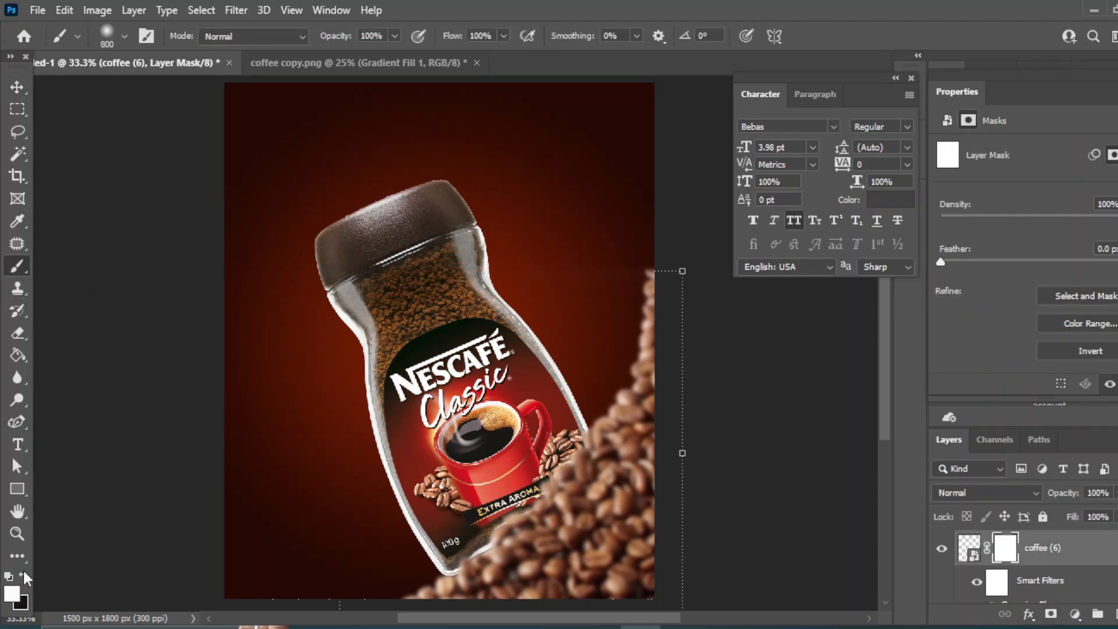
key("x")
mouse_move(544, 259)
left_mouse_down()
mouse_move(443, 361)
mouse_move(412, 221)
left_mouse_up()
left_click(16, 86)
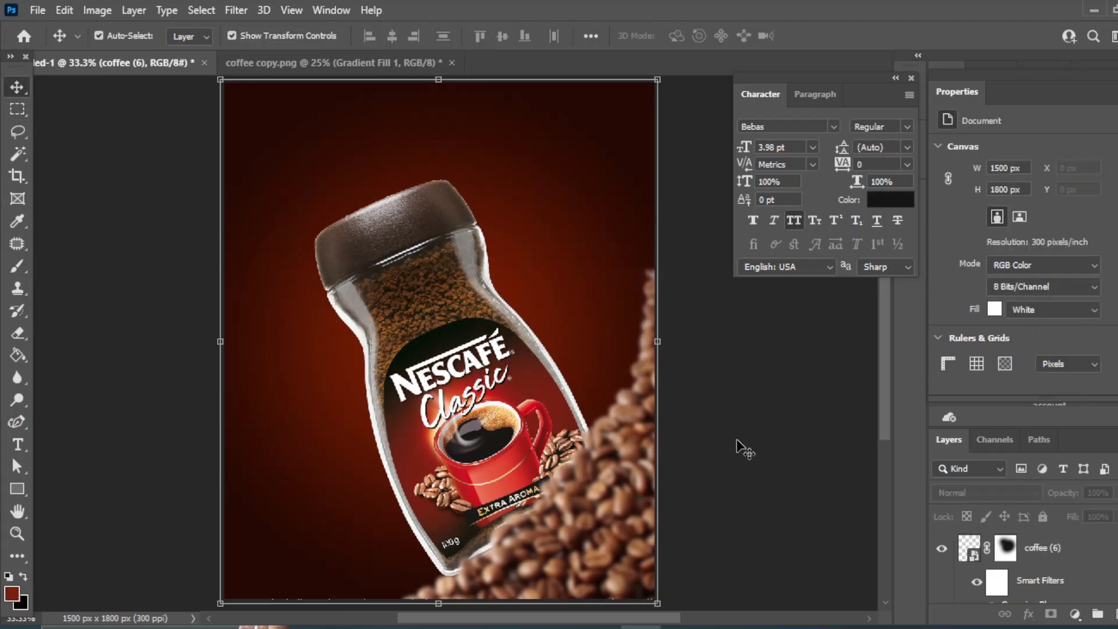
Place the coffee (2) leaf-and-beans image at the bottle's lower left and move its layer just above the background rectangle.
key("alt+Tab")
left_click_drag(406, 194, 495, 269)
left_click_drag(541, 233, 324, 530)
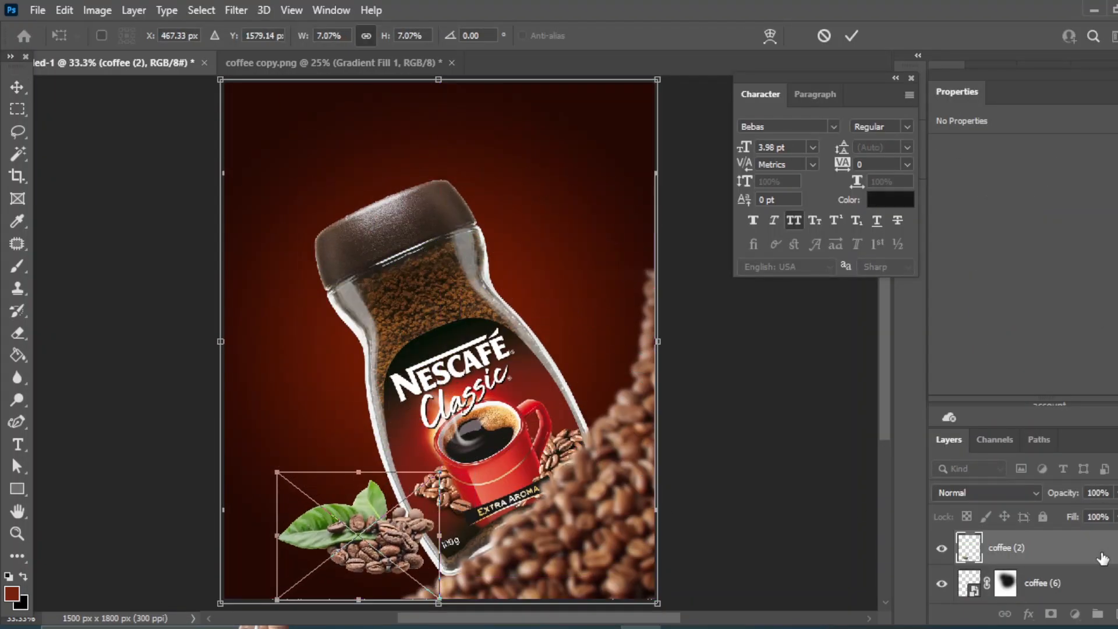
key("Return")
left_click_drag(1058, 563, 1036, 574)
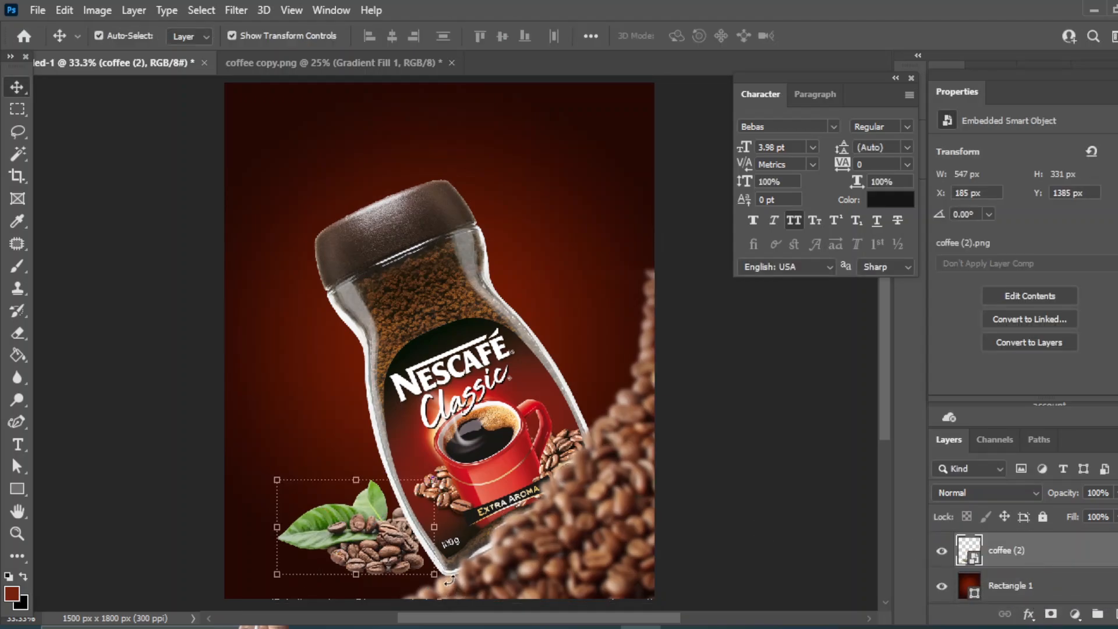
Rotate the leaf-and-beans image about -9° and nudge it into place beside the bottle base.
left_click_drag(449, 580, 469, 425)
mouse_move(372, 499)
left_mouse_down()
mouse_move(372, 517)
mouse_move(369, 509)
left_mouse_up()
key("Return")
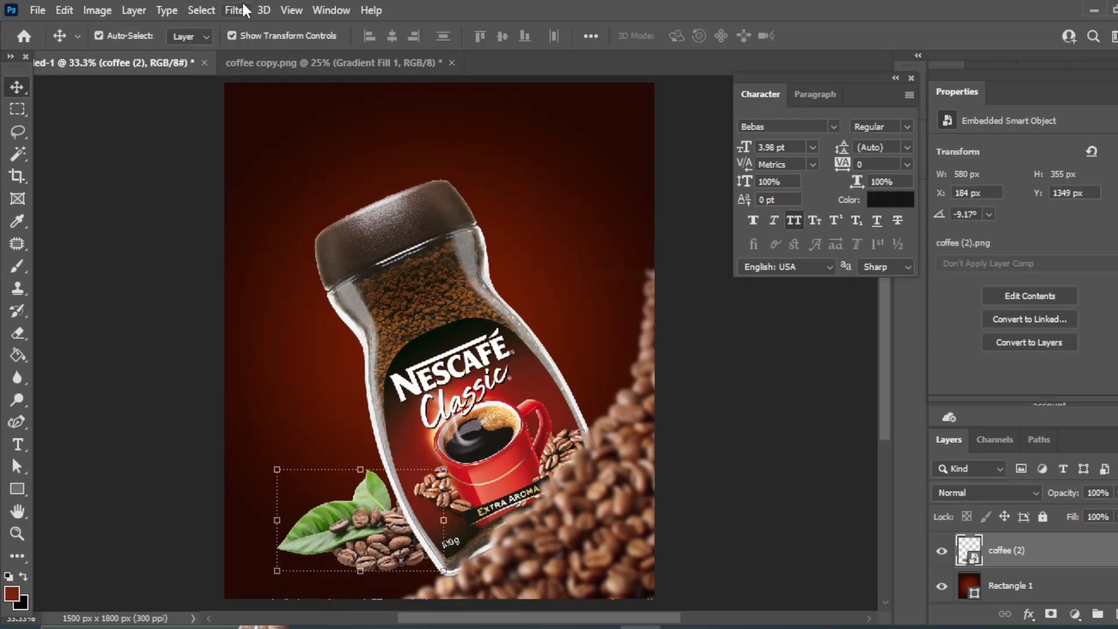
Apply a Gaussian Blur with a 2.2 pixel radius to the coffee (2) layer.
left_click(244, 10)
mouse_move(290, 231)
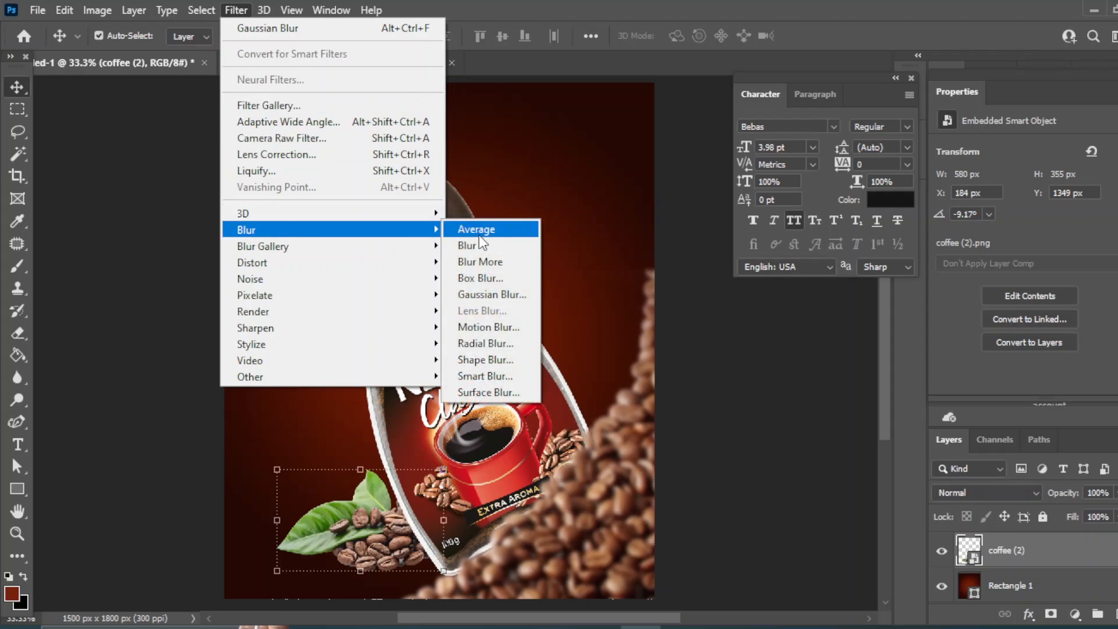
left_click(483, 296)
left_click_drag(756, 462, 721, 451)
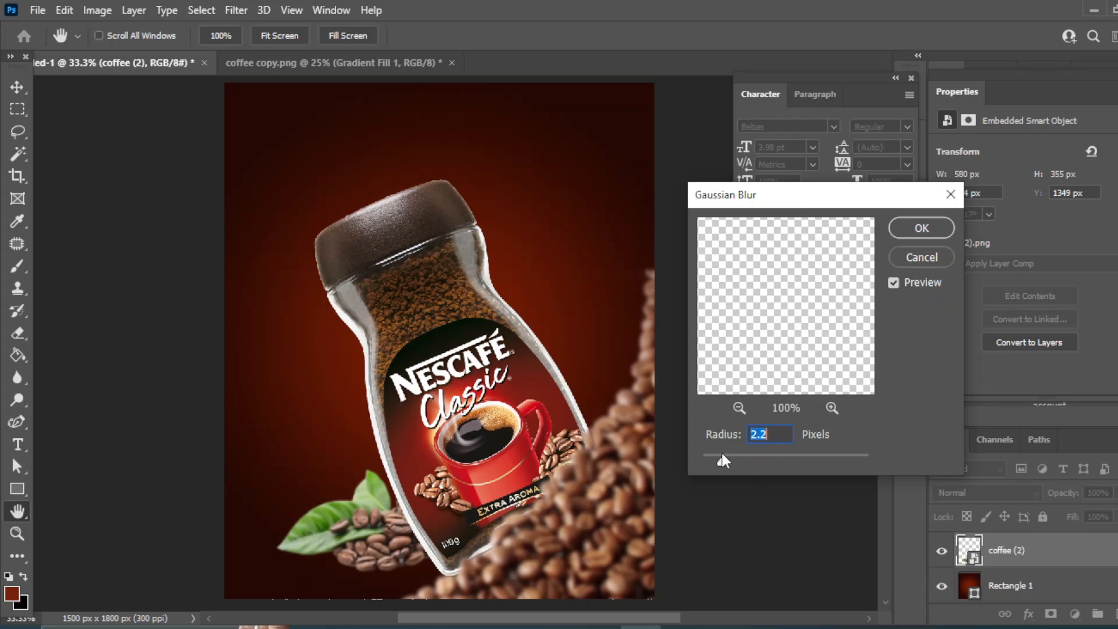
left_click(932, 229)
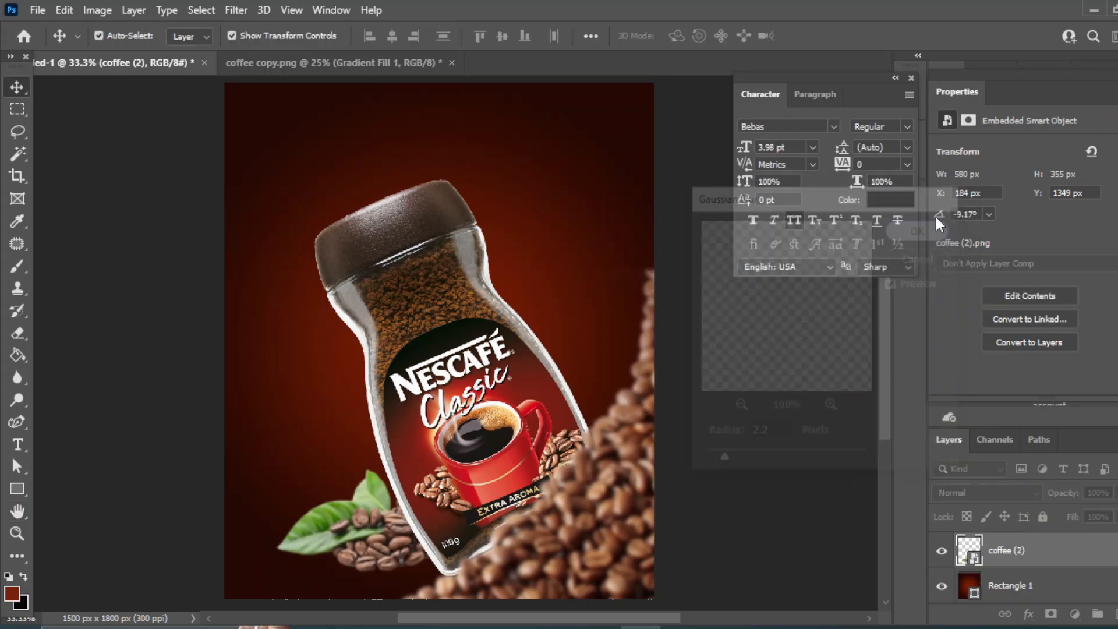
left_click(806, 461)
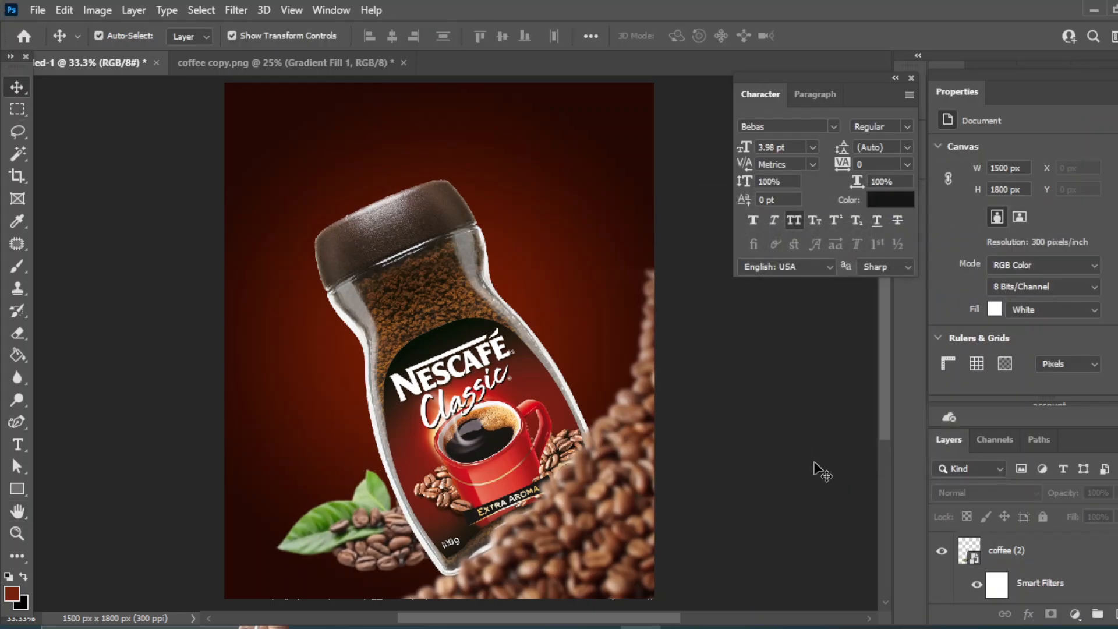
Place the coffee spoon image, scale it to about 11% and move it to the canvas's top right corner.
scroll(769, 437, "right", 3)
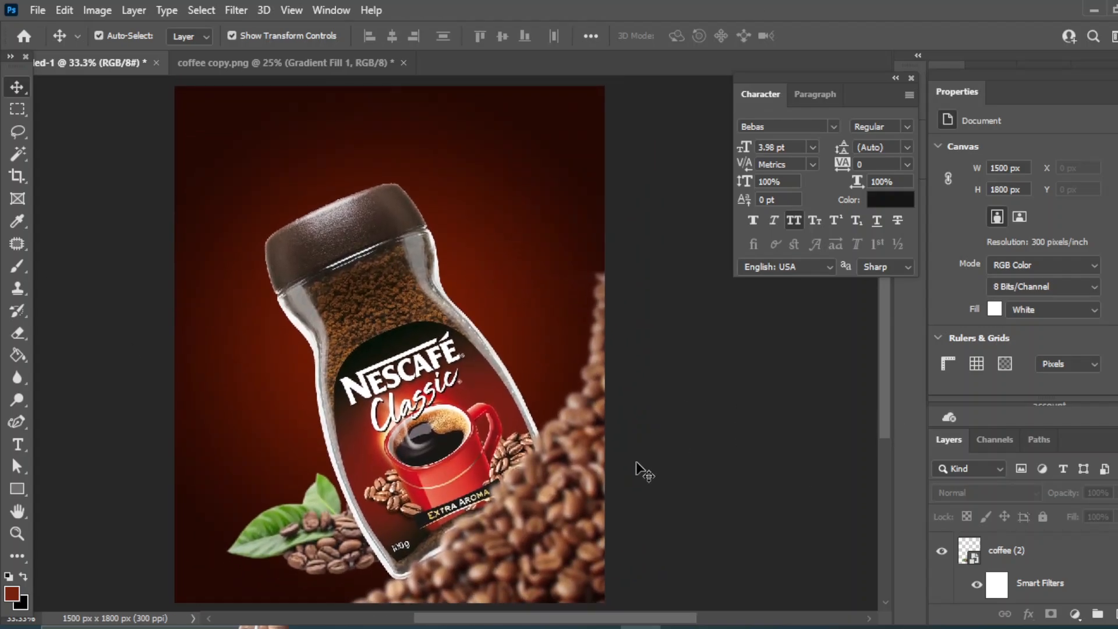
mouse_move(560, 627)
left_click(567, 589)
left_click(529, 450)
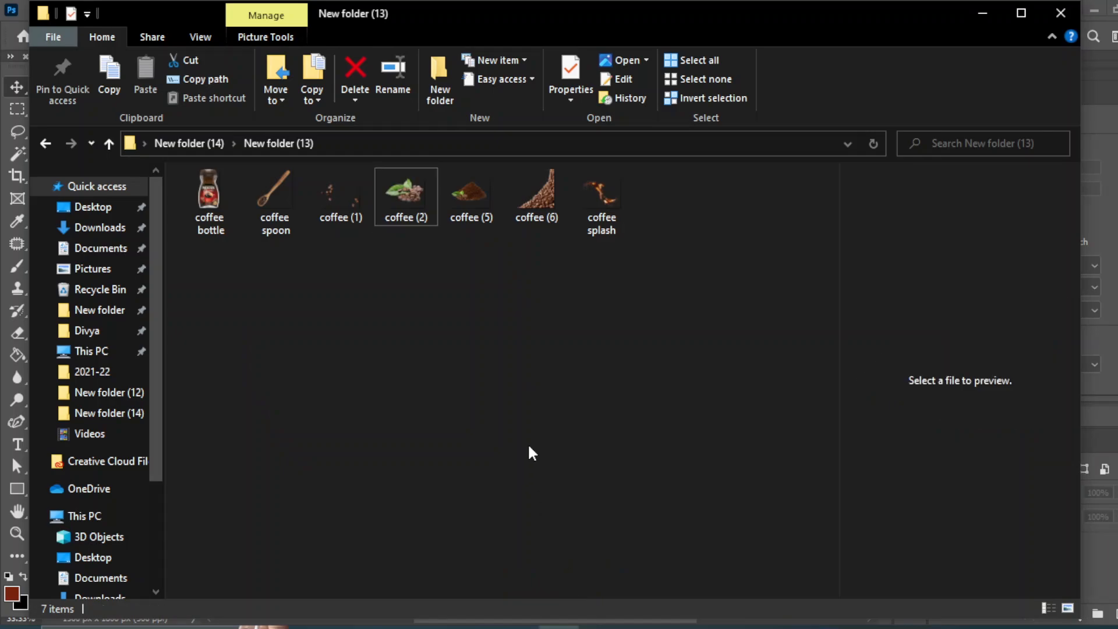
left_click(285, 204)
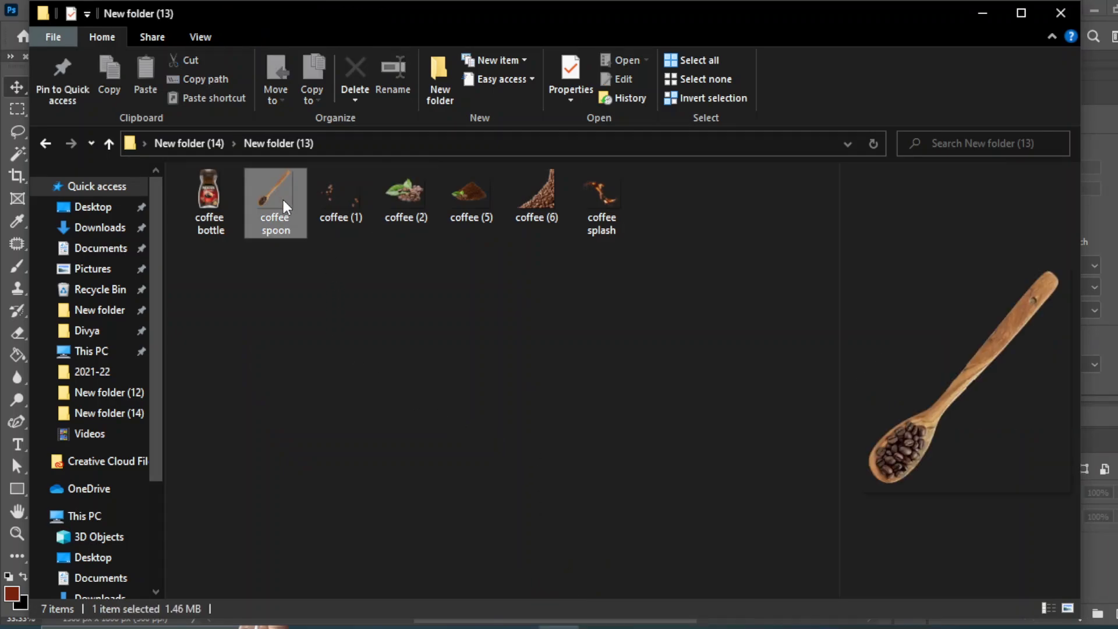
left_click_drag(624, 522, 537, 230)
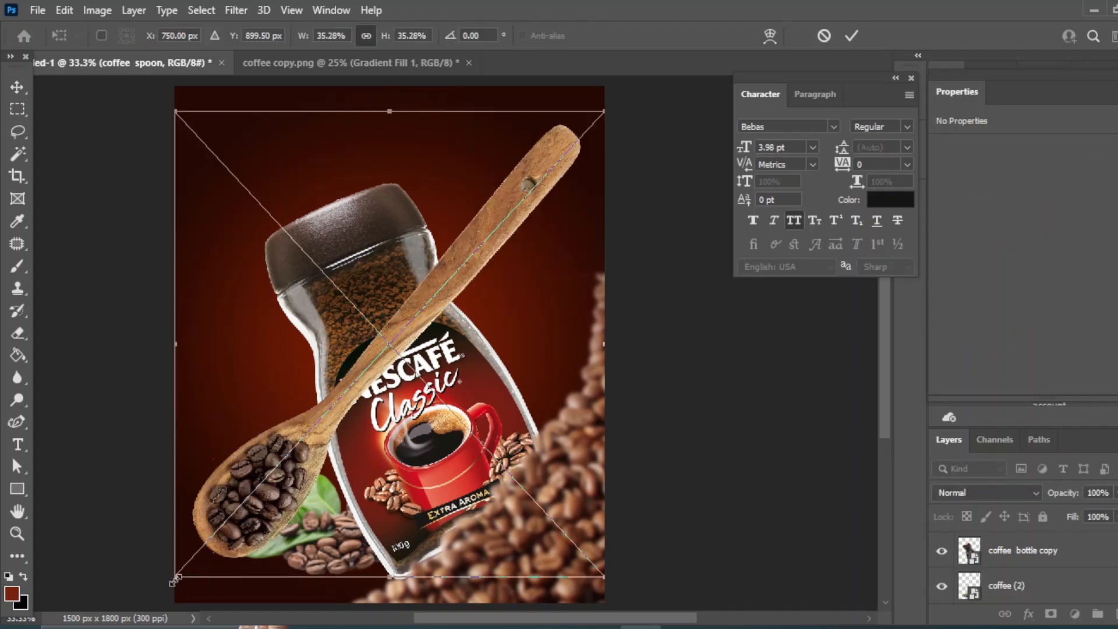
left_click_drag(175, 579, 471, 244)
left_click_drag(573, 144, 605, 87)
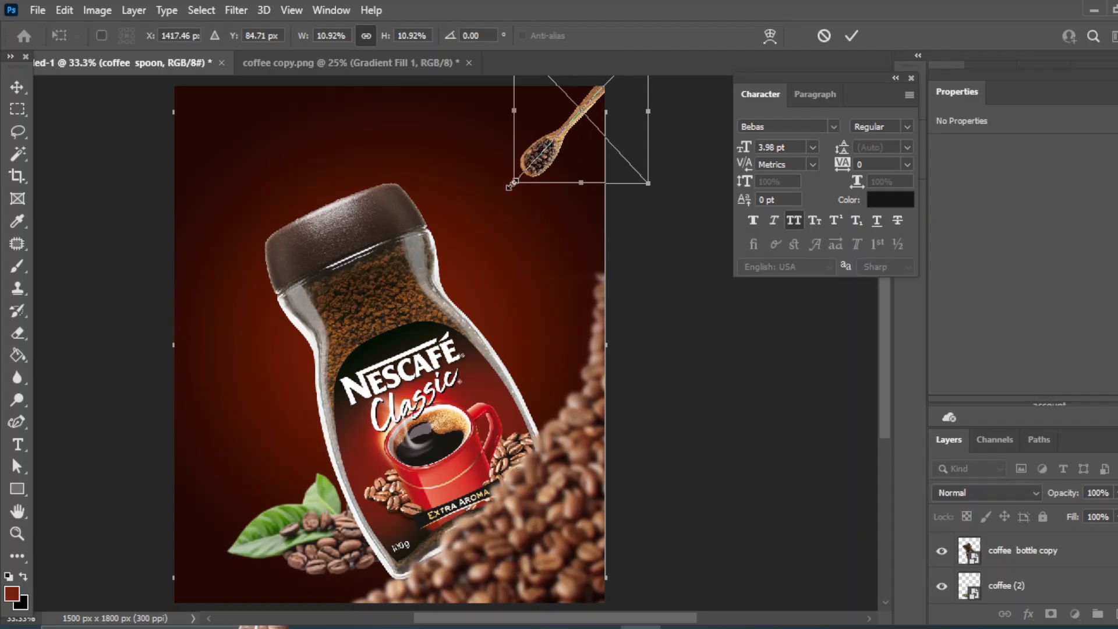
left_click_drag(511, 186, 505, 192)
left_click(19, 87)
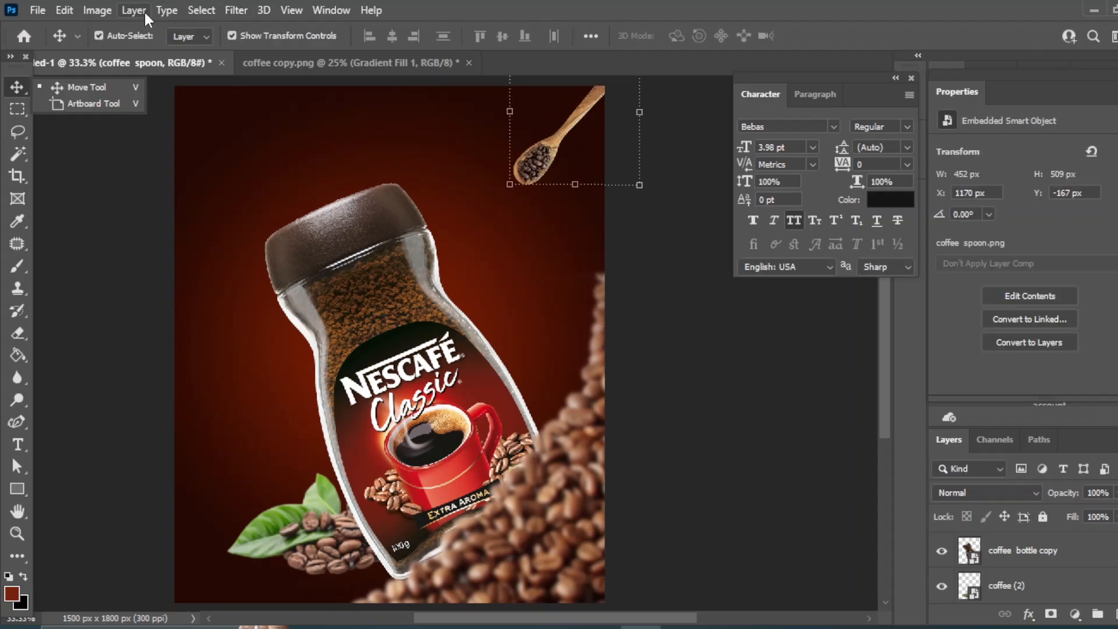
Apply a Gaussian Blur to the coffee spoon layer.
left_click(239, 8)
mouse_move(248, 230)
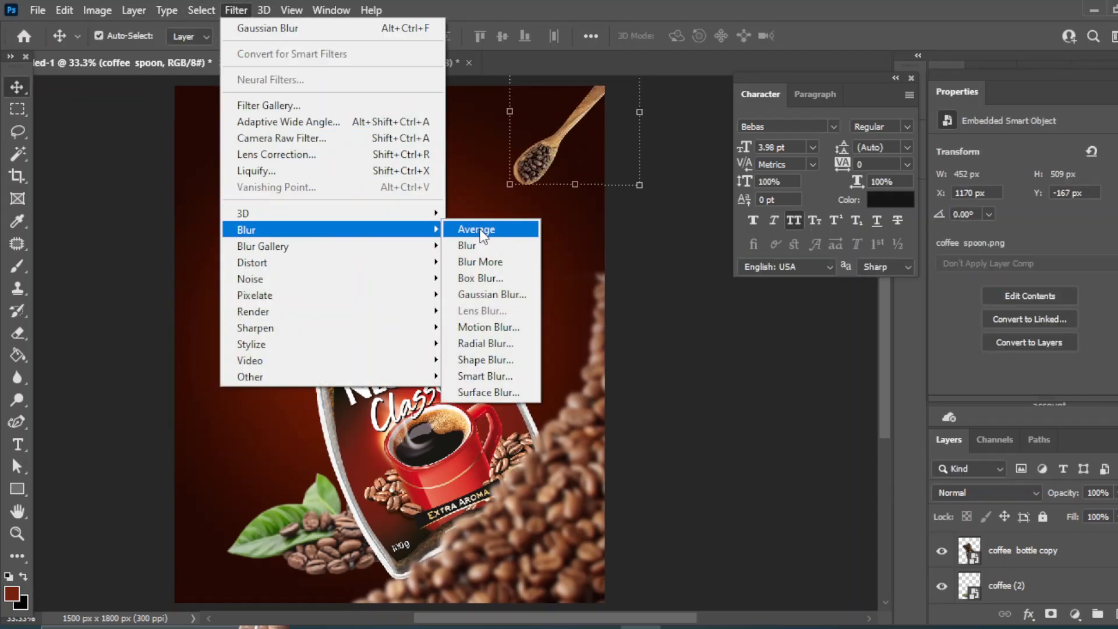
left_click(484, 295)
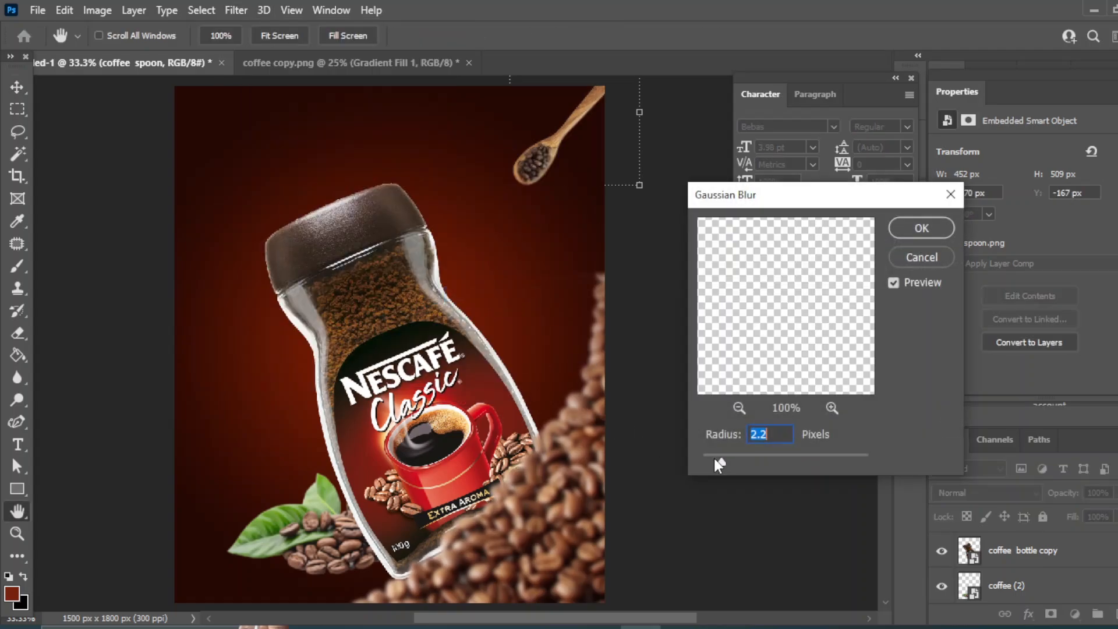
left_click_drag(723, 464, 728, 464)
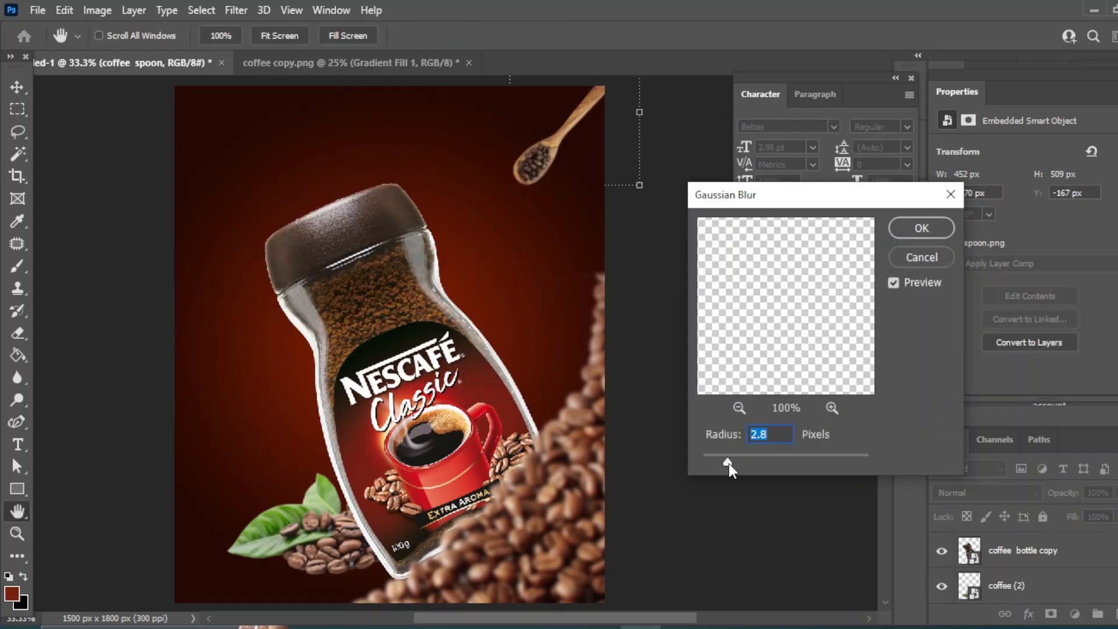
left_click(917, 226)
left_click(780, 454)
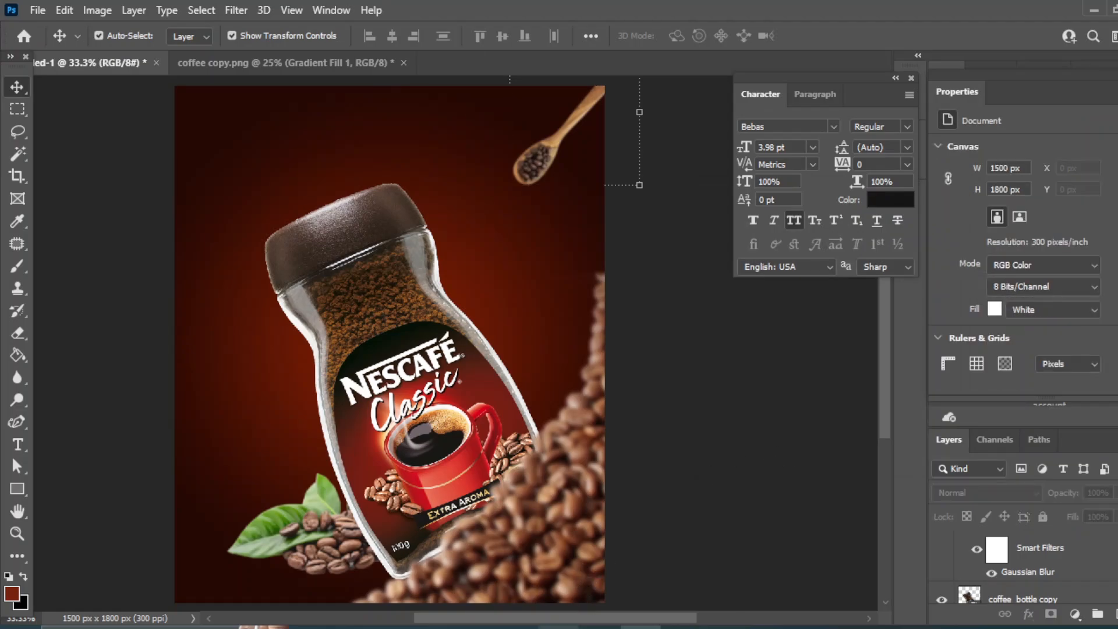
Place the coffee (1) scattered beans image left of the bottle, scaled to about 44% and rotated about 42°.
mouse_move(558, 628)
left_click(590, 574)
left_click(470, 452)
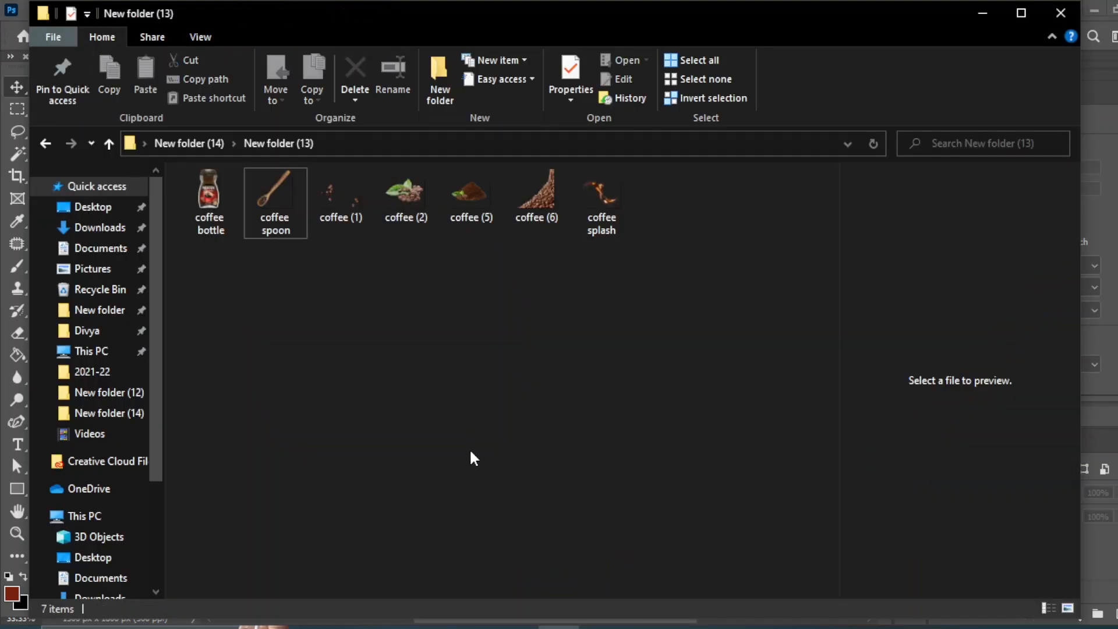
left_click_drag(341, 195, 271, 416)
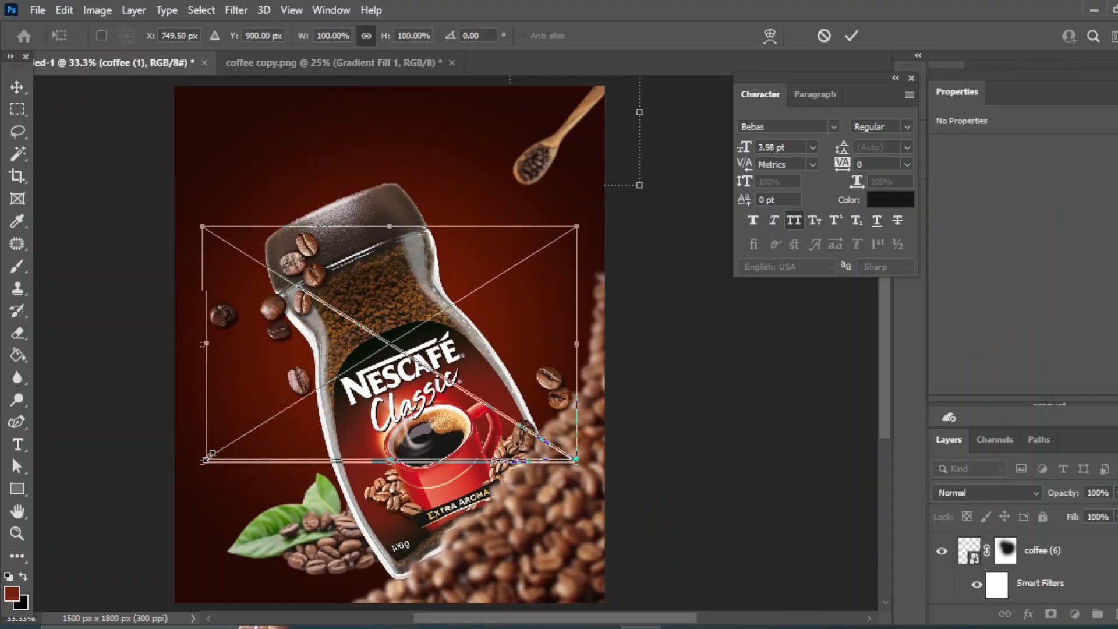
left_click_drag(201, 465, 431, 365)
left_click_drag(460, 251, 261, 394)
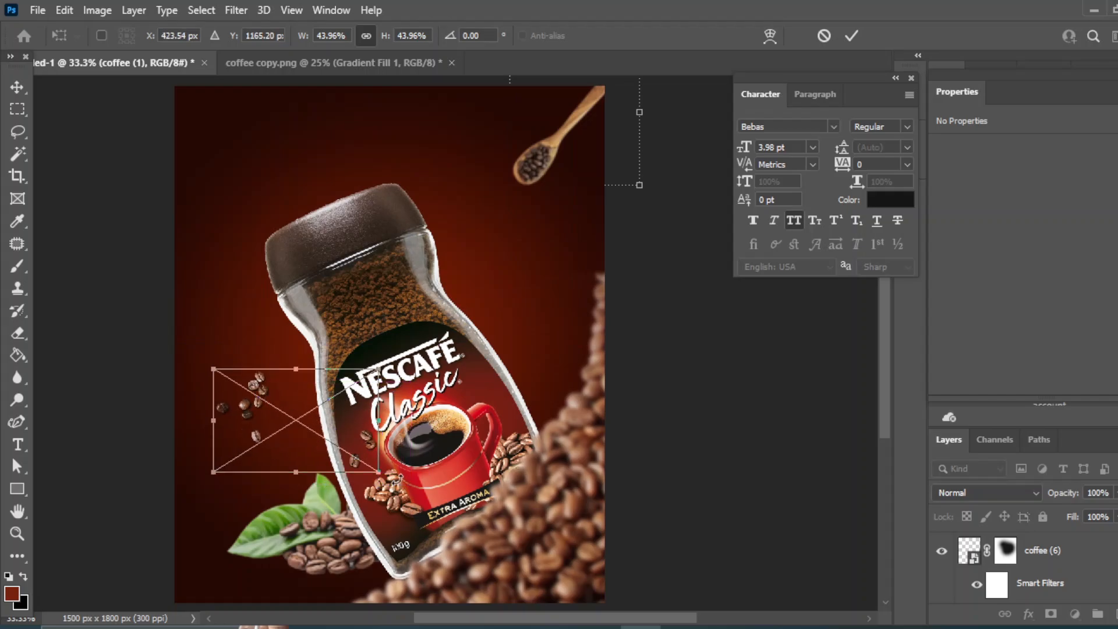
left_click_drag(396, 472, 319, 476)
left_click_drag(273, 380, 269, 443)
scroll(1029, 558, "up", 3)
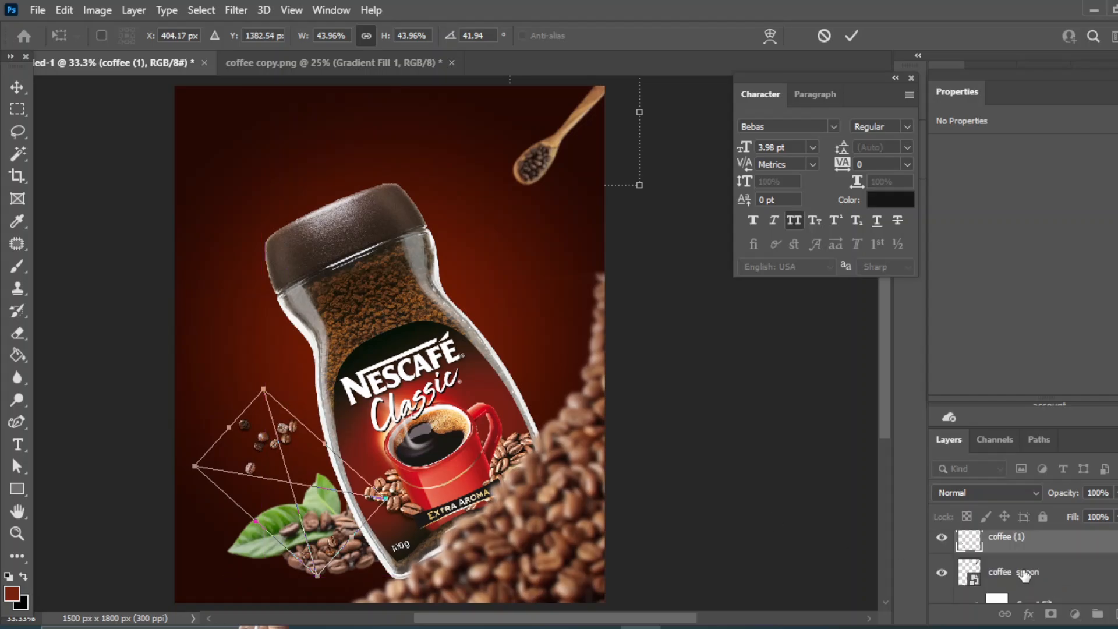
left_click(16, 86)
Add a layer mask to the scattered beans and brush black along its bottom to hide the lower beans.
left_click(1052, 612)
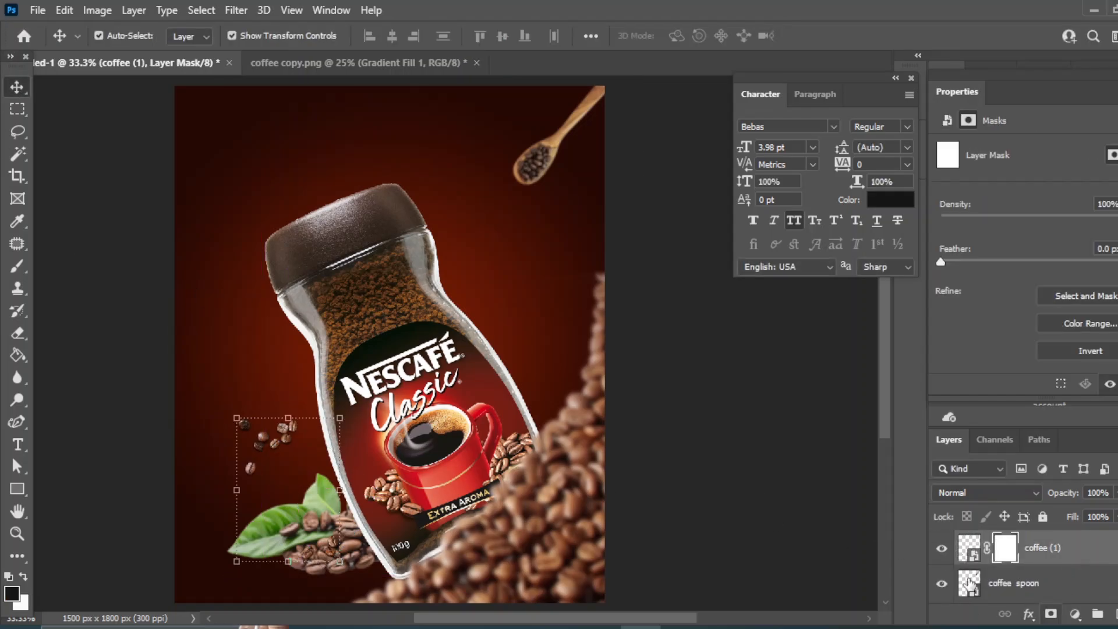
left_click(16, 266)
left_click(87, 263)
mouse_move(363, 551)
left_mouse_down()
mouse_move(424, 533)
mouse_move(372, 566)
mouse_move(454, 536)
left_mouse_up()
left_click(17, 88)
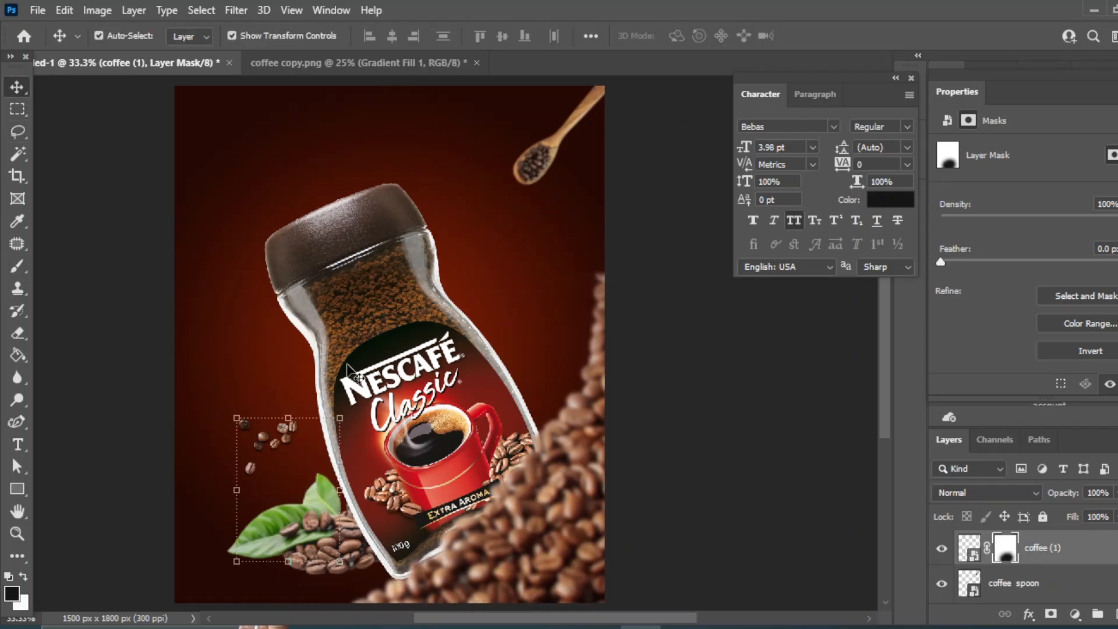
Duplicate the coffee (1) beans layer and move the copy to the right of the bottle.
left_click(837, 482)
left_click(346, 480)
scroll(1059, 562, "up", 3)
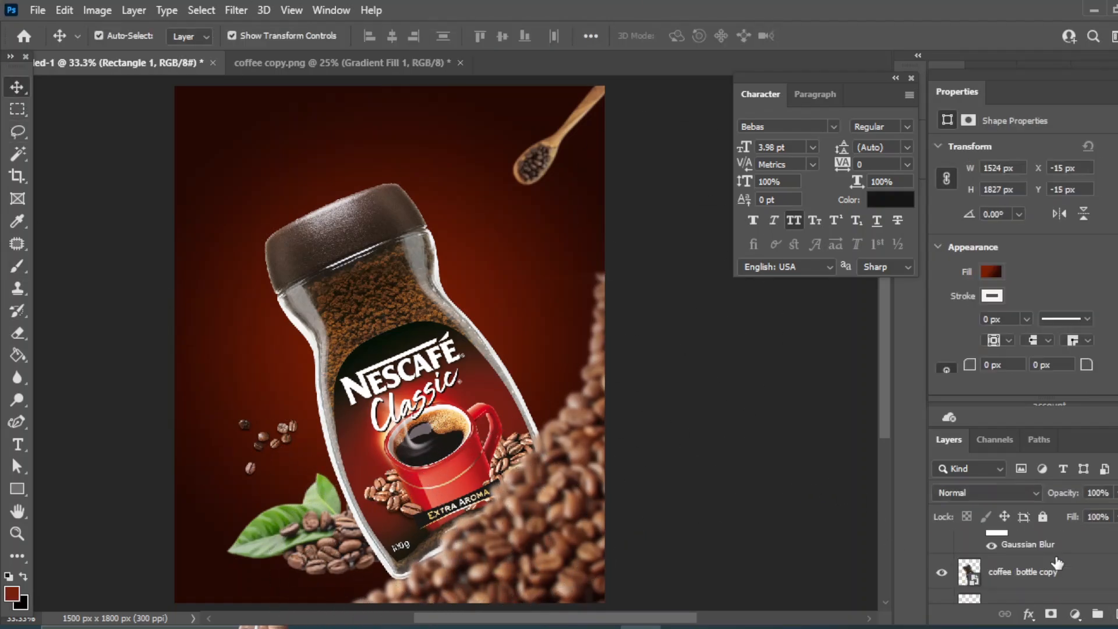
left_click(1026, 563)
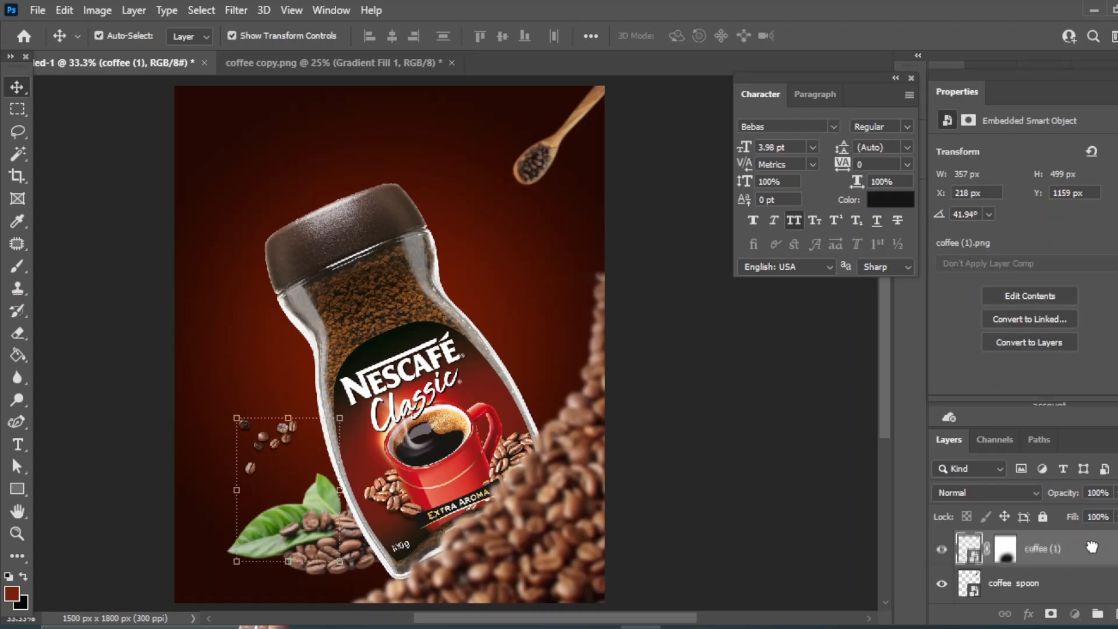
key("ctrl+j")
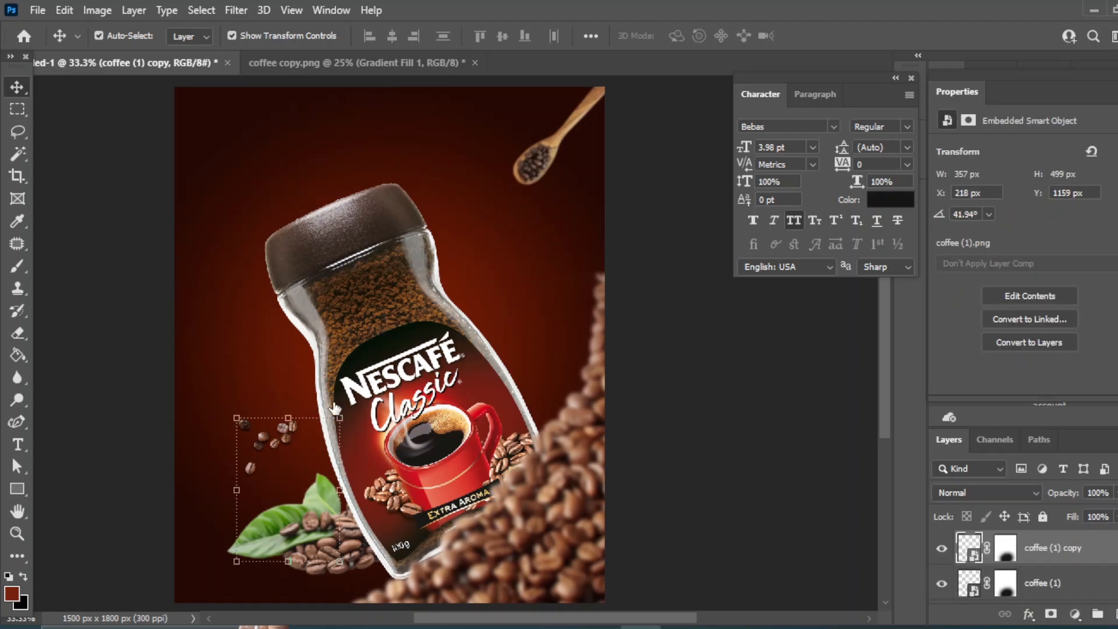
left_click_drag(263, 438, 547, 335)
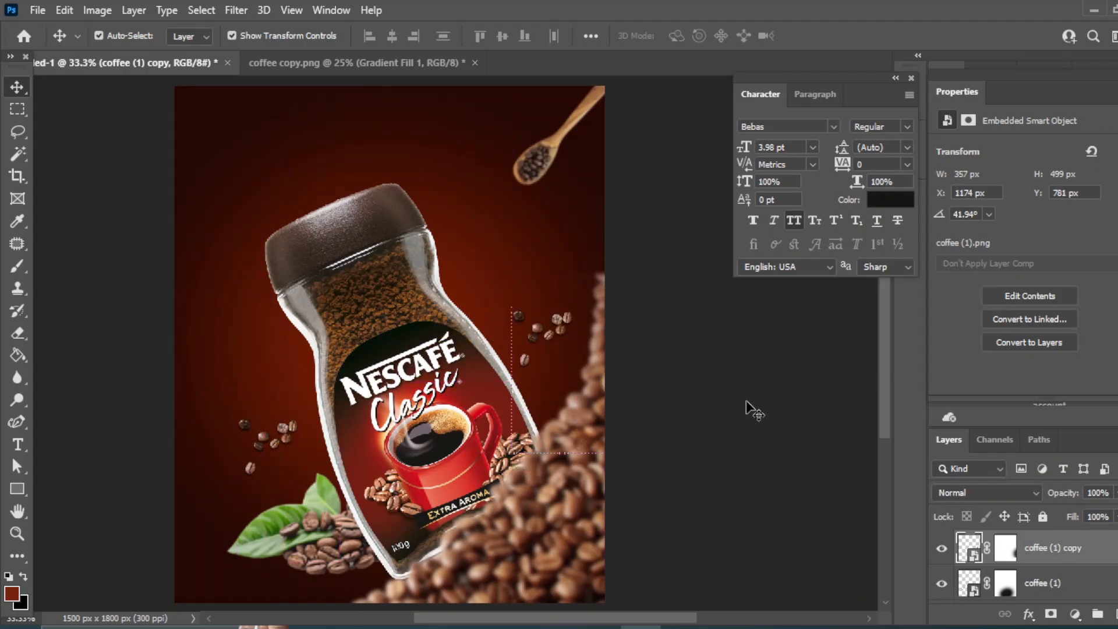
left_click(746, 411)
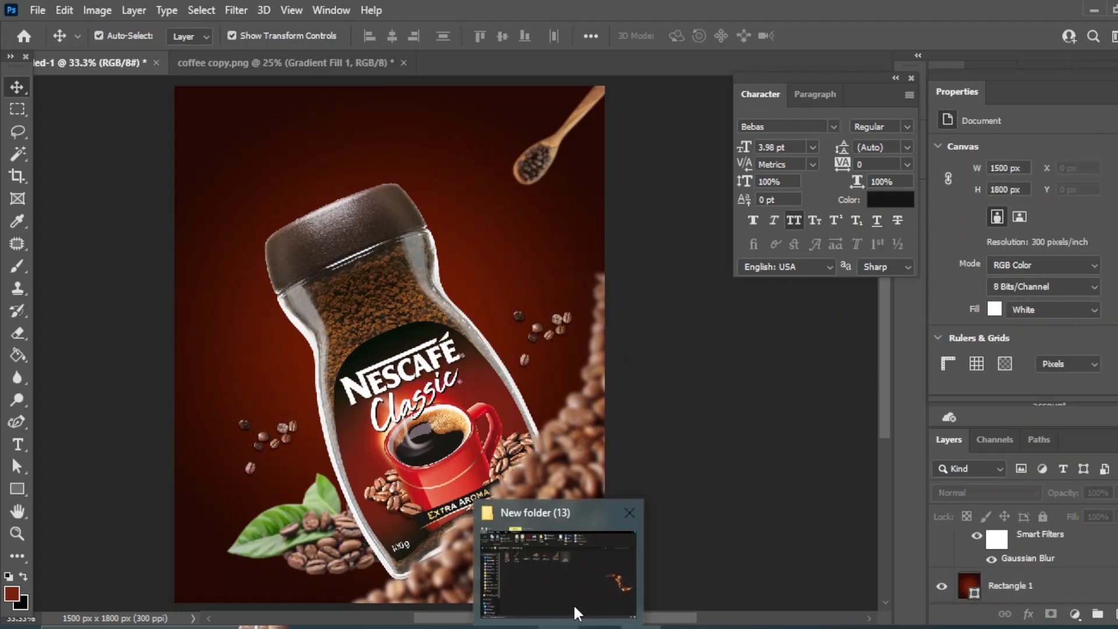
Place the coffee splash image at the bottle's upper left, flipped horizontally and rotated about -111°.
left_click(573, 604)
left_click_drag(602, 190, 220, 244)
left_click_drag(354, 357, 396, 390)
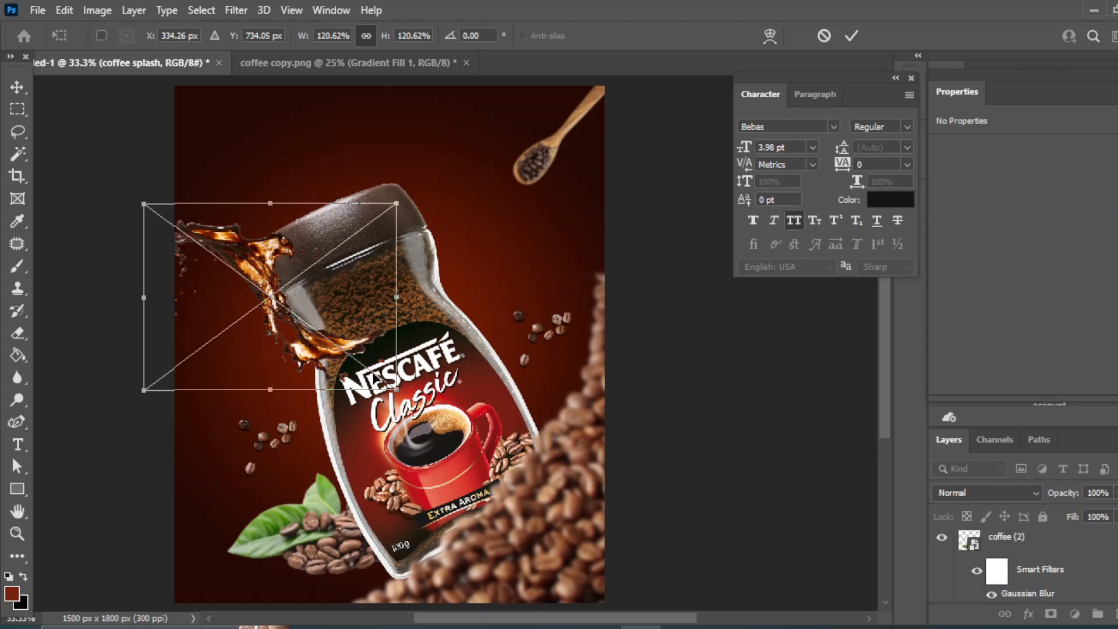
right_click(247, 250)
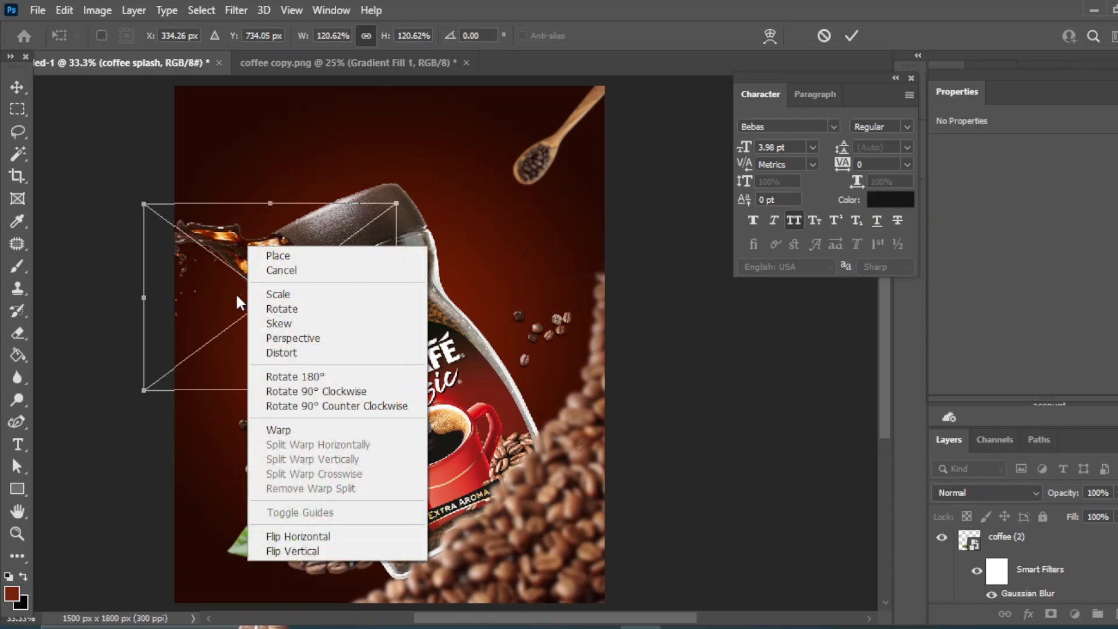
left_click(272, 535)
left_click_drag(432, 301, 407, 358)
scroll(1006, 554, "down", 3)
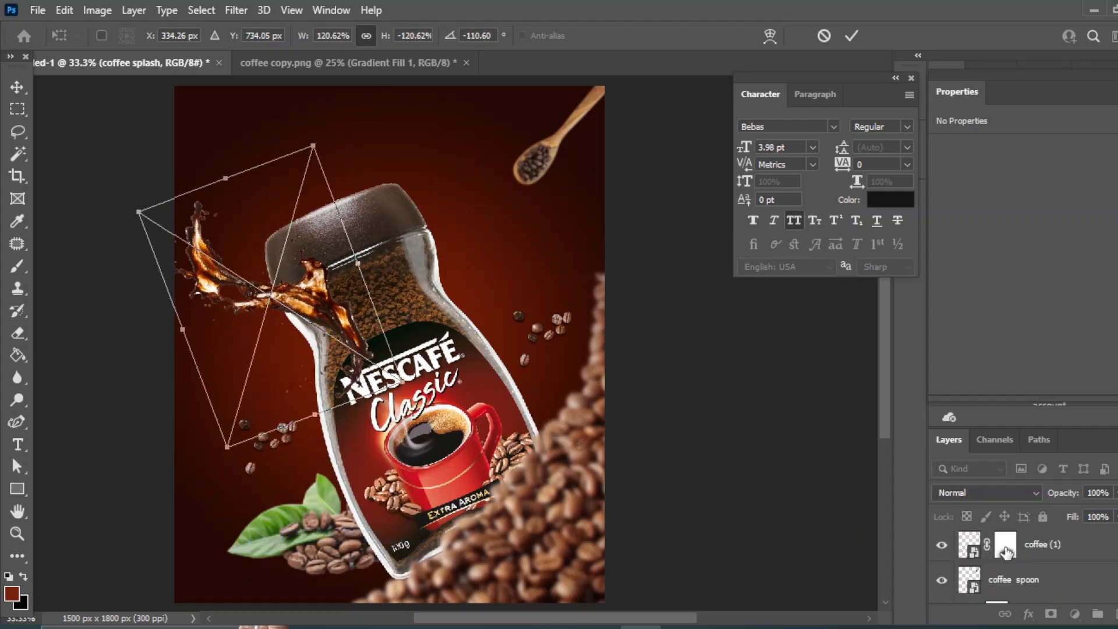
Move the splash layer just above the background rectangle, then enlarge it to about 169% and rotate it about -149° behind the bottle.
left_click_drag(1013, 552, 1015, 622)
left_click_drag(1014, 548, 1016, 551)
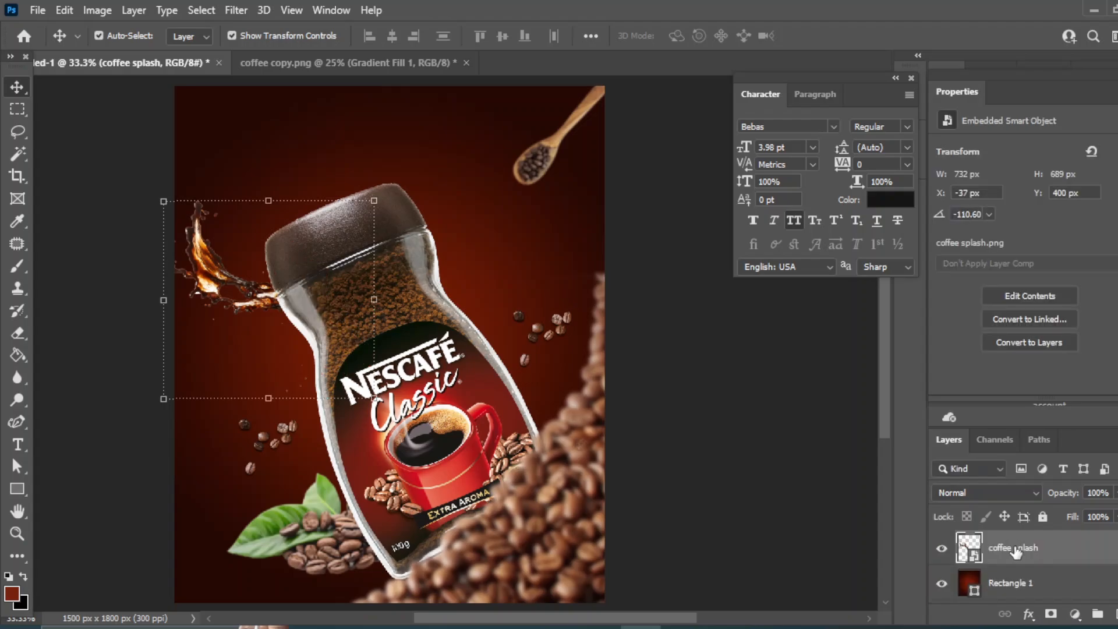
left_click_drag(256, 300, 281, 350)
key("ctrl+t")
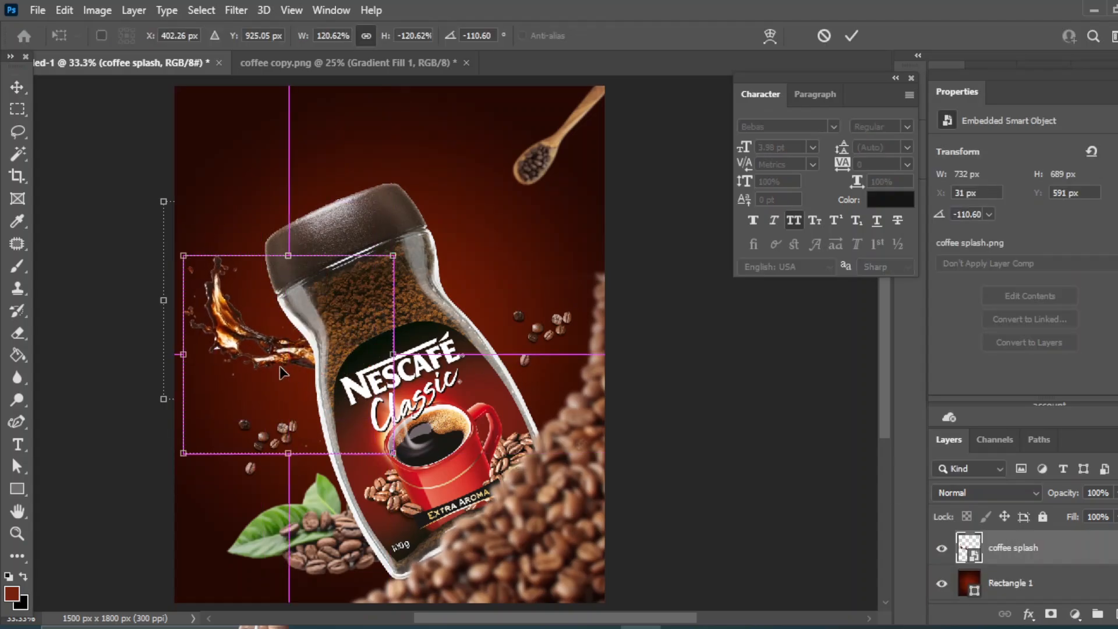
left_click_drag(336, 195, 348, 148)
left_click_drag(495, 431, 469, 265)
left_click_drag(230, 360, 286, 388)
left_click_drag(261, 170, 264, 154)
left_click_drag(585, 273, 580, 319)
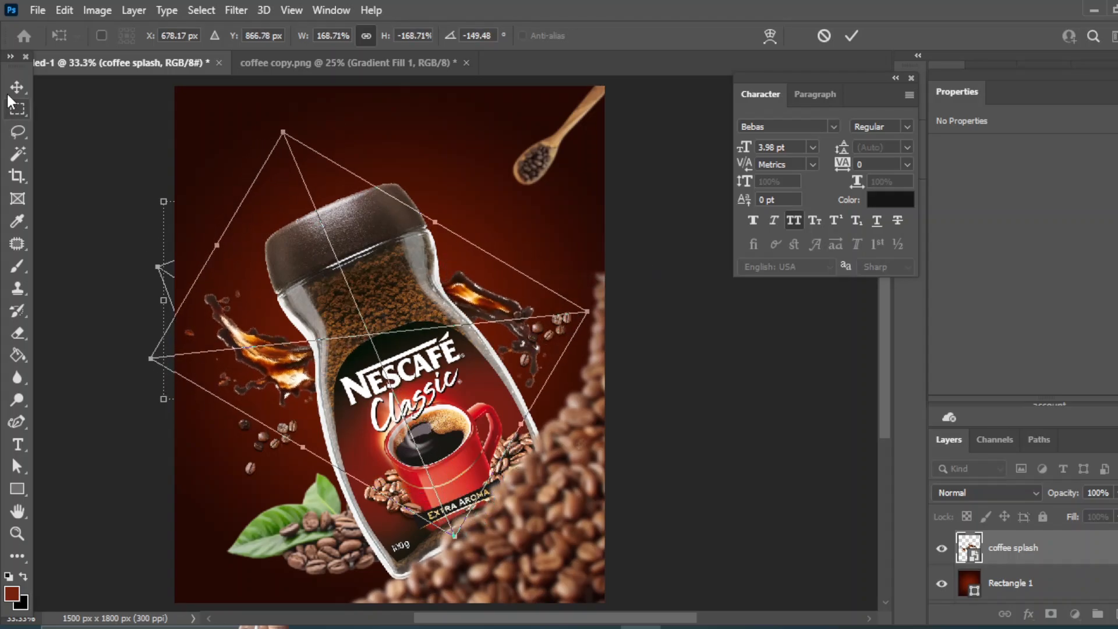
key("Return")
left_click(766, 451)
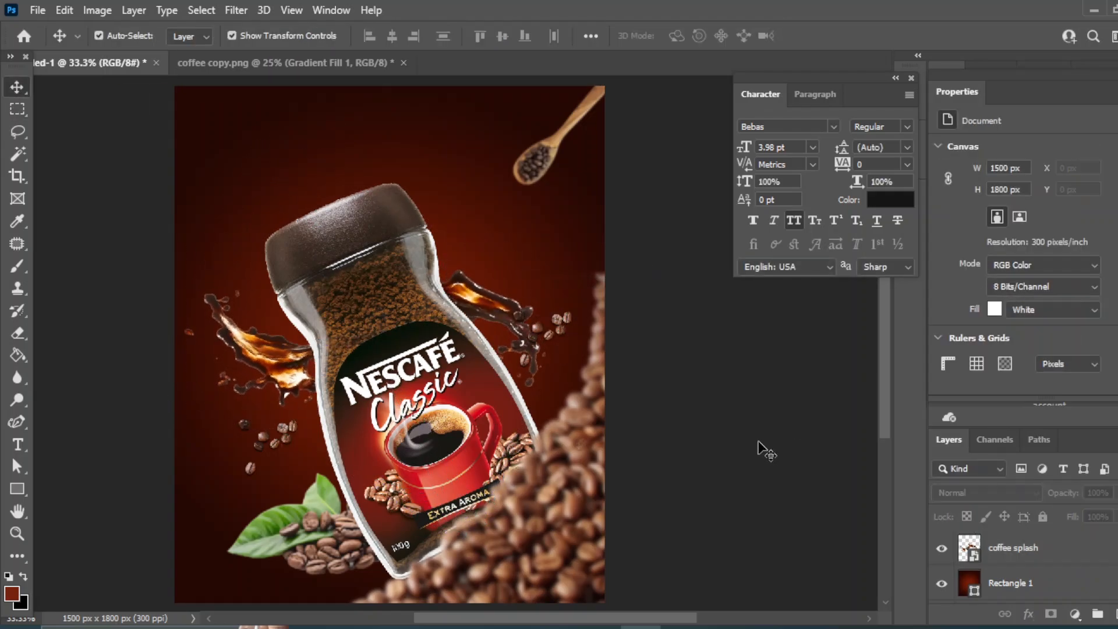
Move the duplicated beans higher, near the bottle's upper right.
left_click_drag(554, 311, 557, 227)
left_click(712, 446)
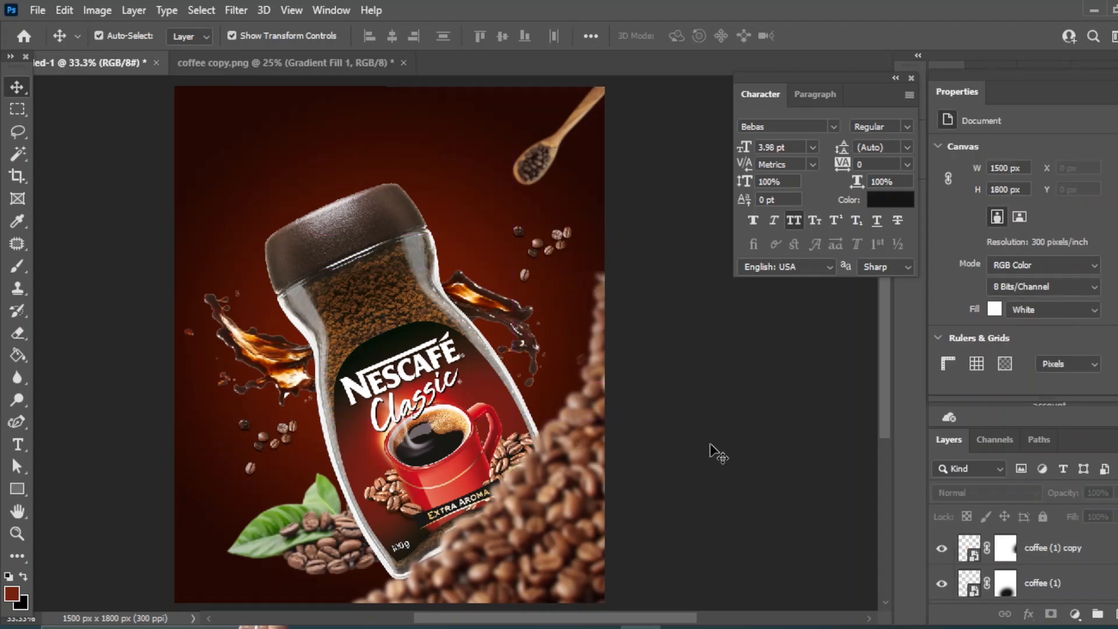
Lower the coffee splash layer's opacity to 57%.
left_click(491, 299)
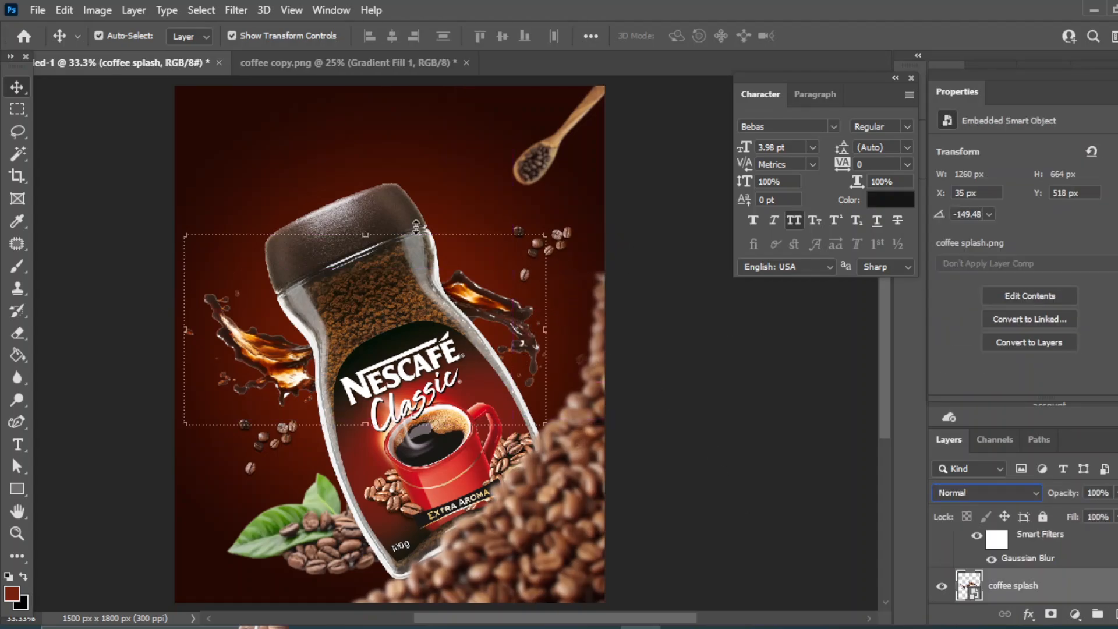
left_click(712, 447)
scroll(1034, 545, "down", 2)
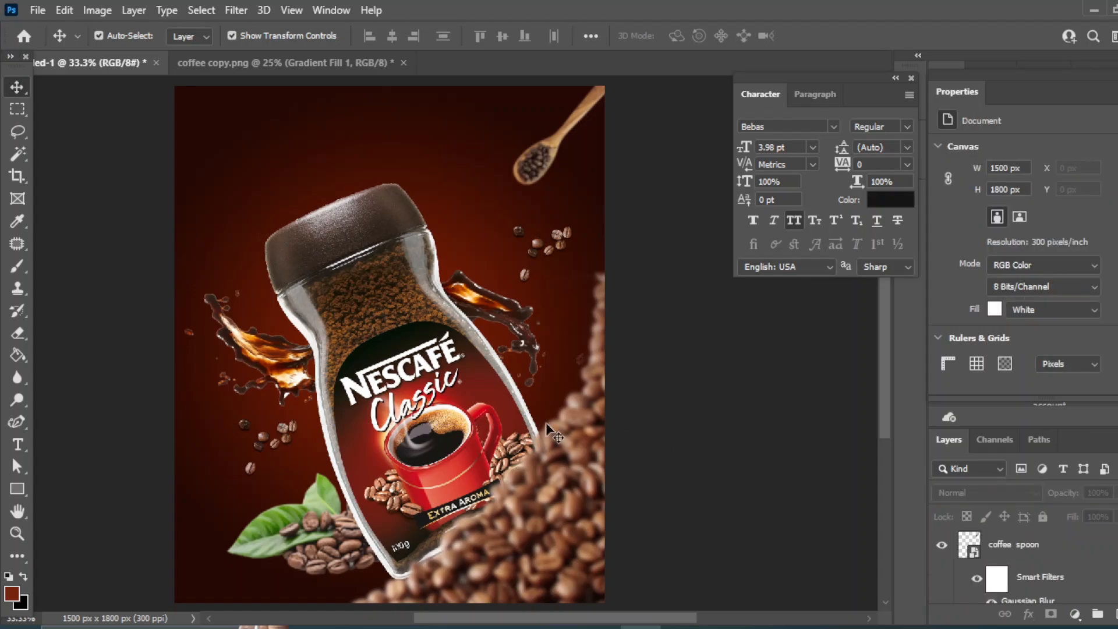
left_click(527, 313)
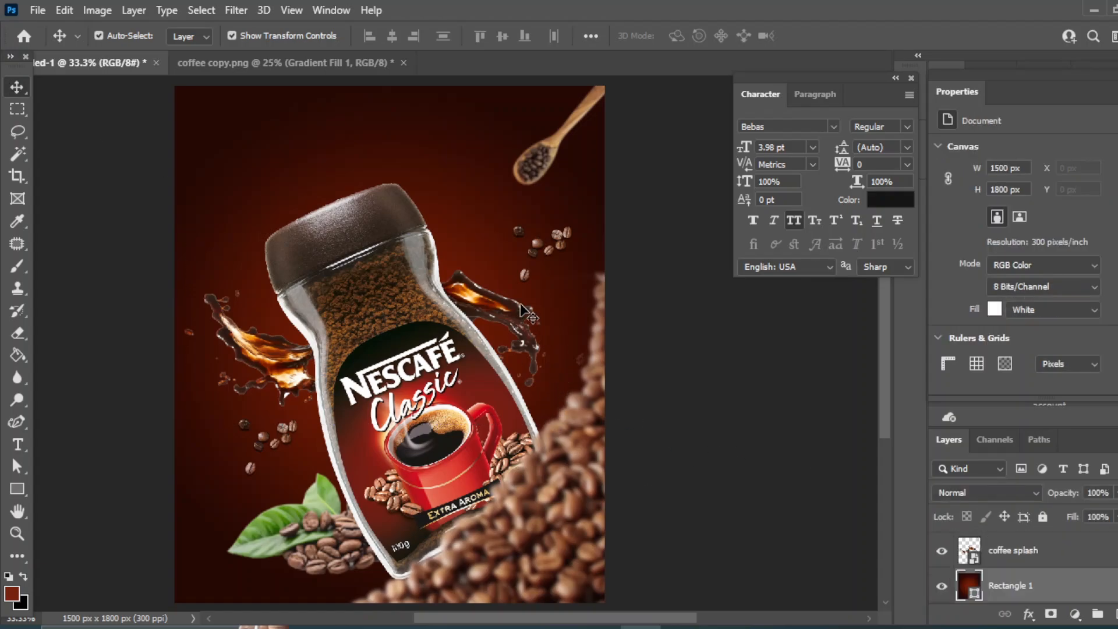
left_click(1028, 559)
left_click(1117, 494)
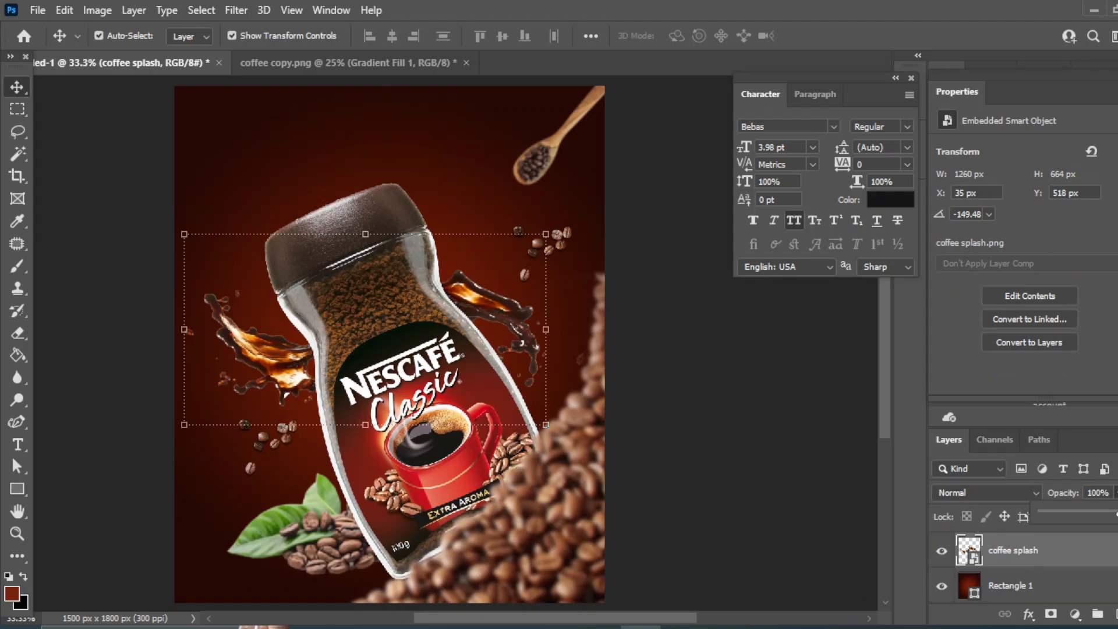
left_click_drag(1095, 511, 1086, 507)
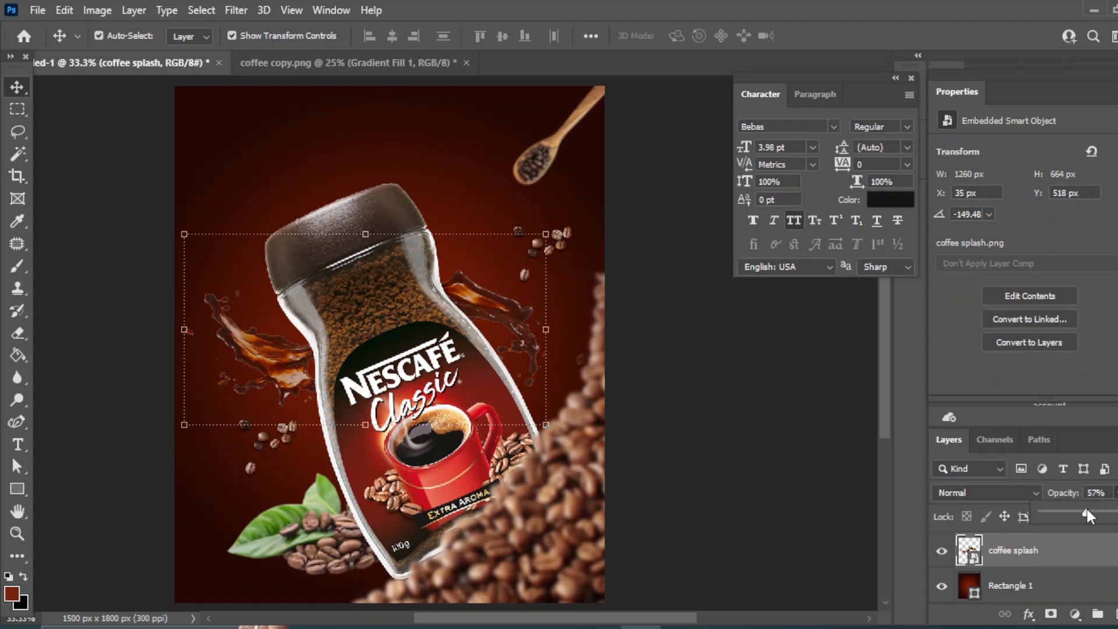
left_click(747, 415)
Add the text "COFFEE" near the top left of the poster in Bebas at 30 pt, coloured white (fdfafa).
left_click_drag(382, 142, 397, 159)
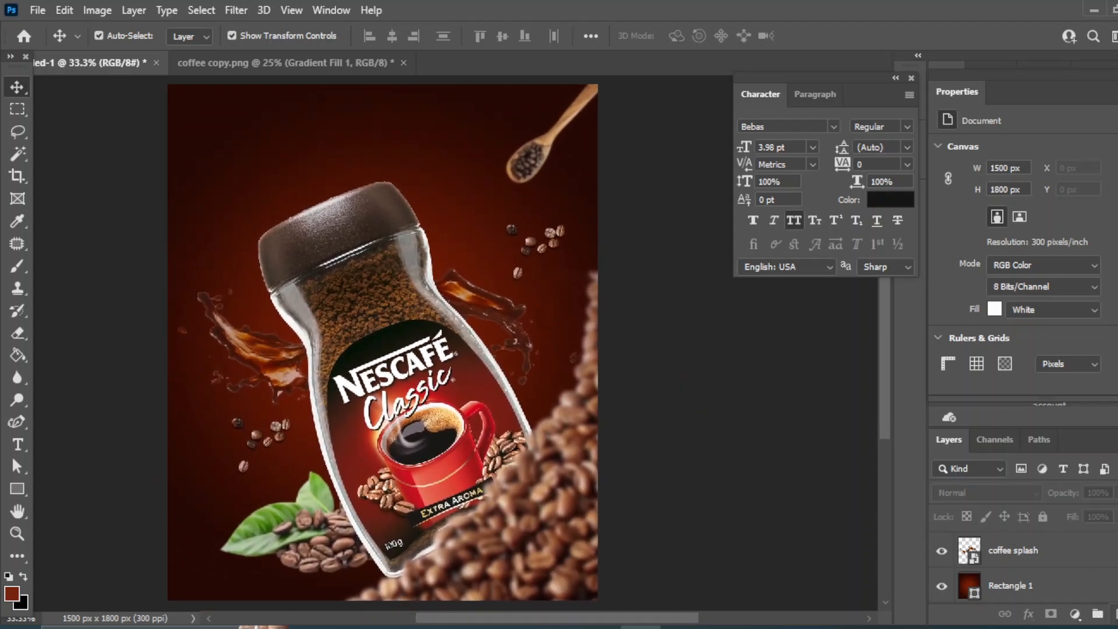
left_click_drag(17, 444, 86, 451)
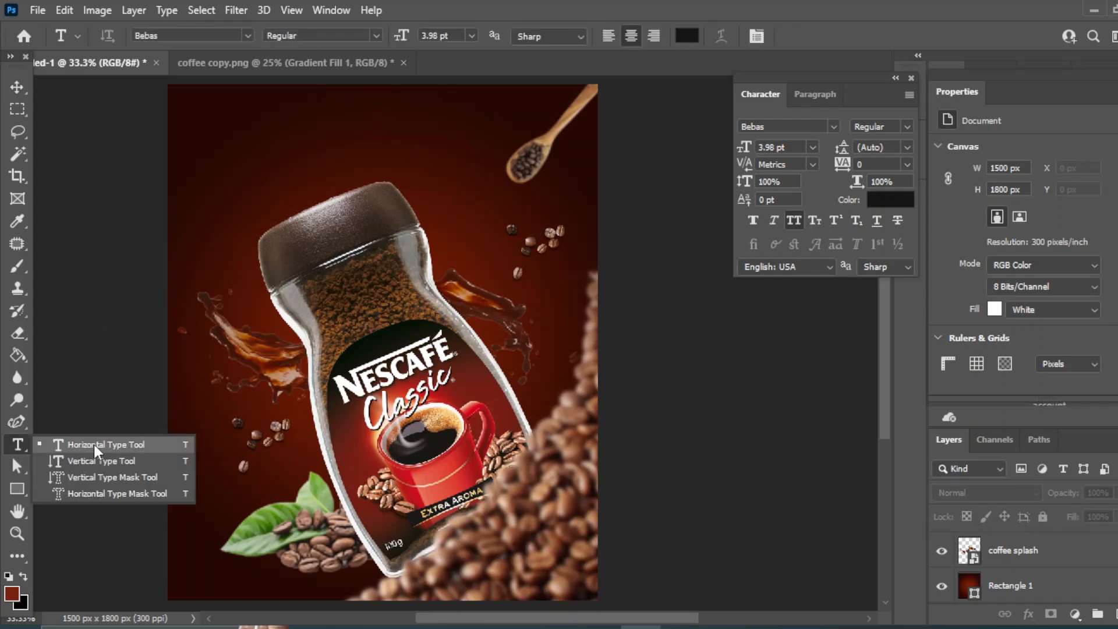
left_click(96, 445)
left_click(247, 185)
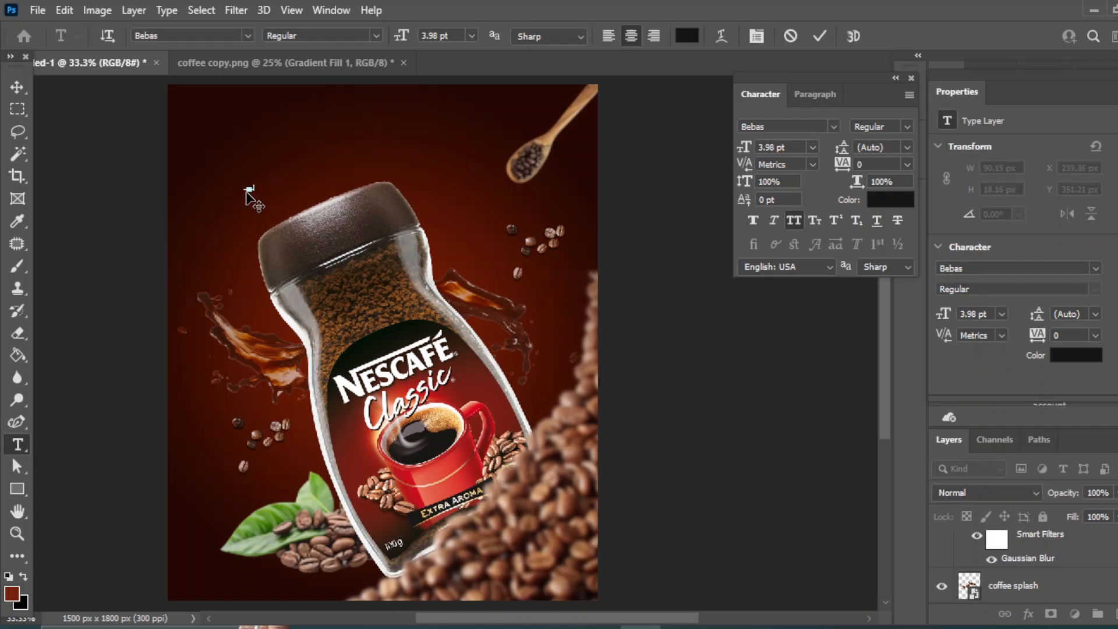
left_click(19, 86)
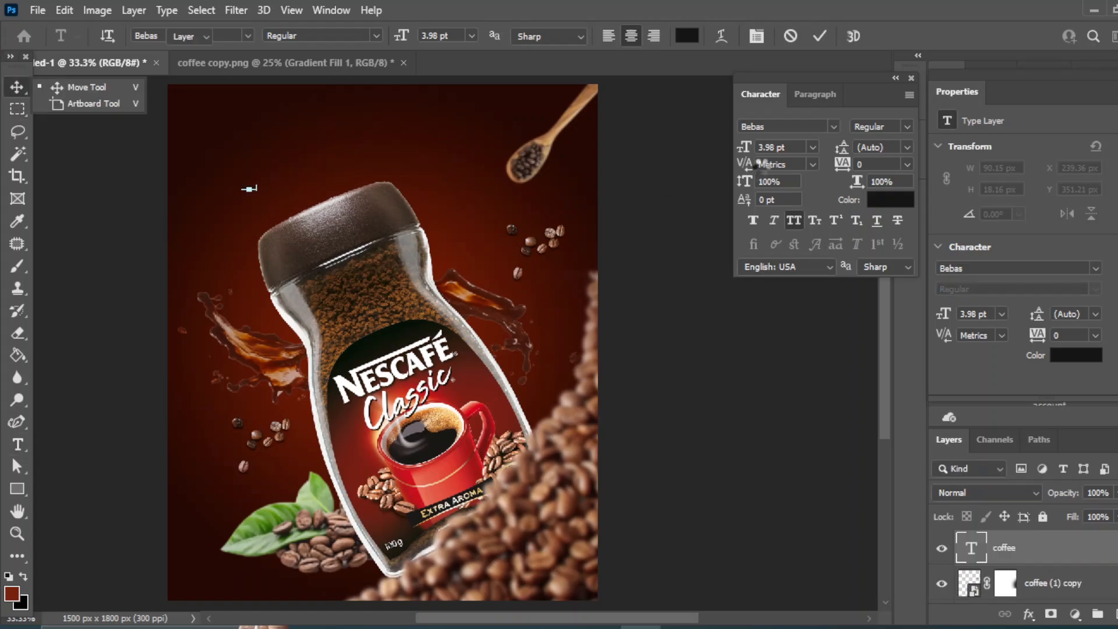
left_click(813, 146)
left_click(792, 314)
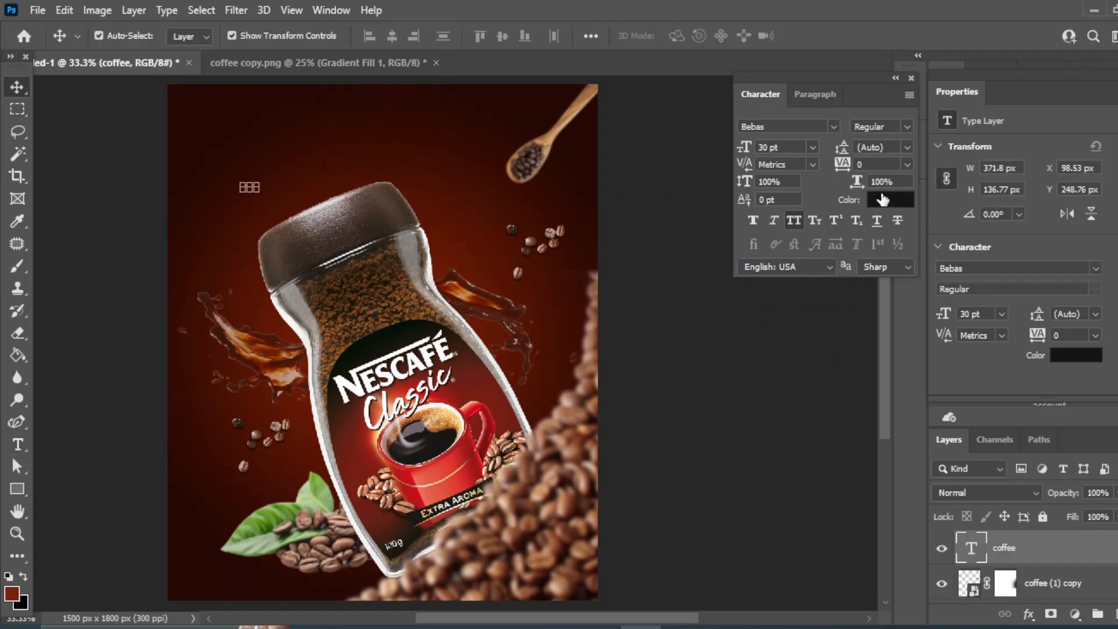
left_click(890, 199)
left_click(721, 321)
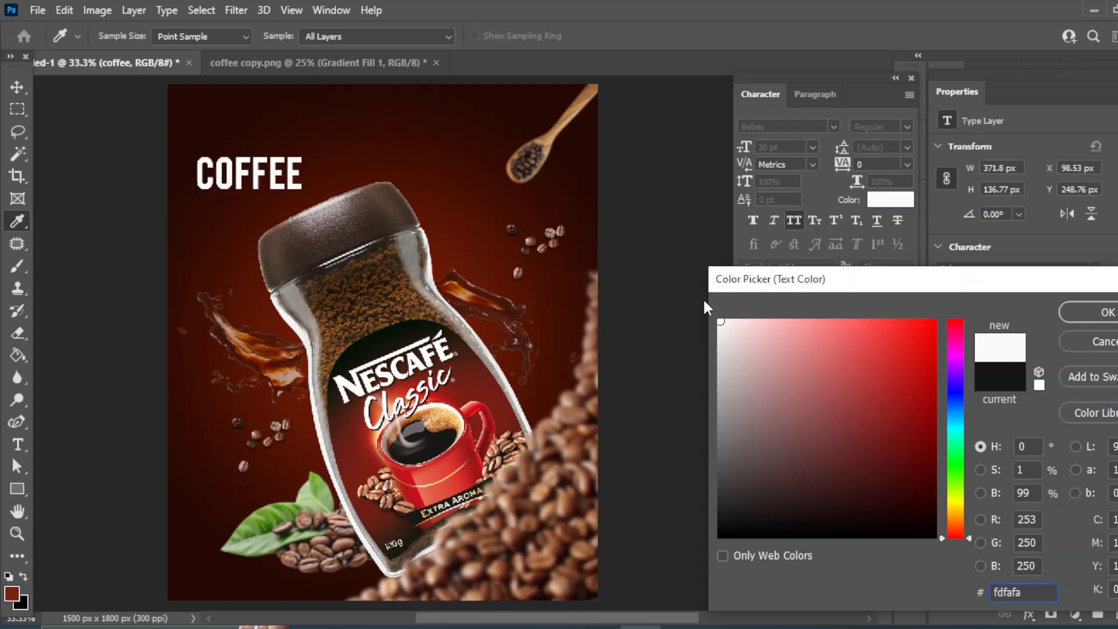
key("Return")
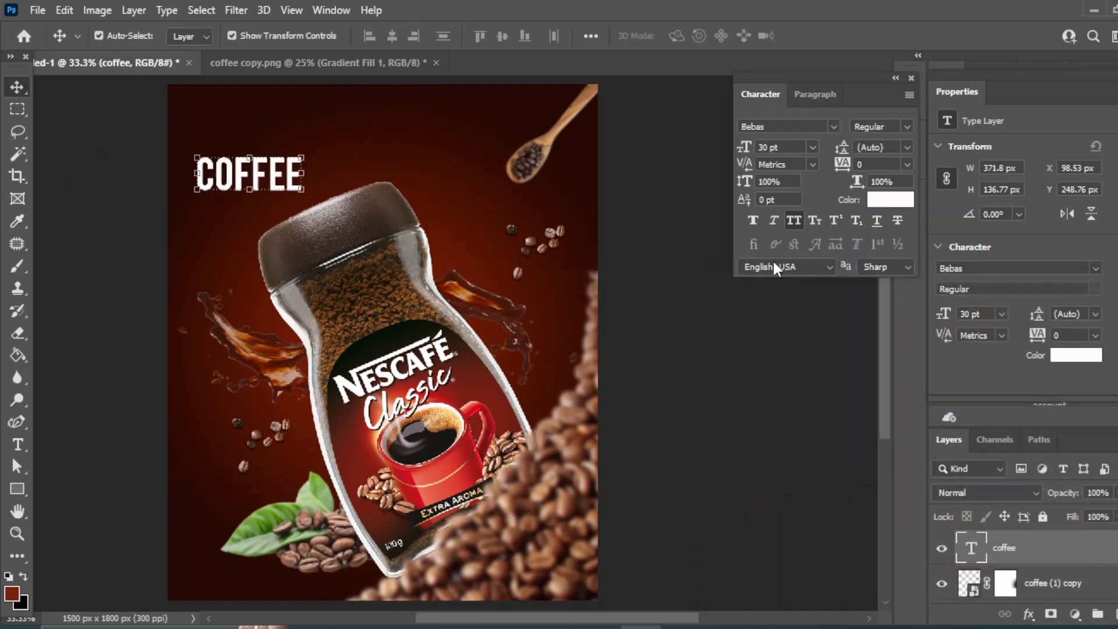
Move the COFFEE text slightly right and down and enlarge it to 36 pt.
left_click_drag(245, 175, 280, 181)
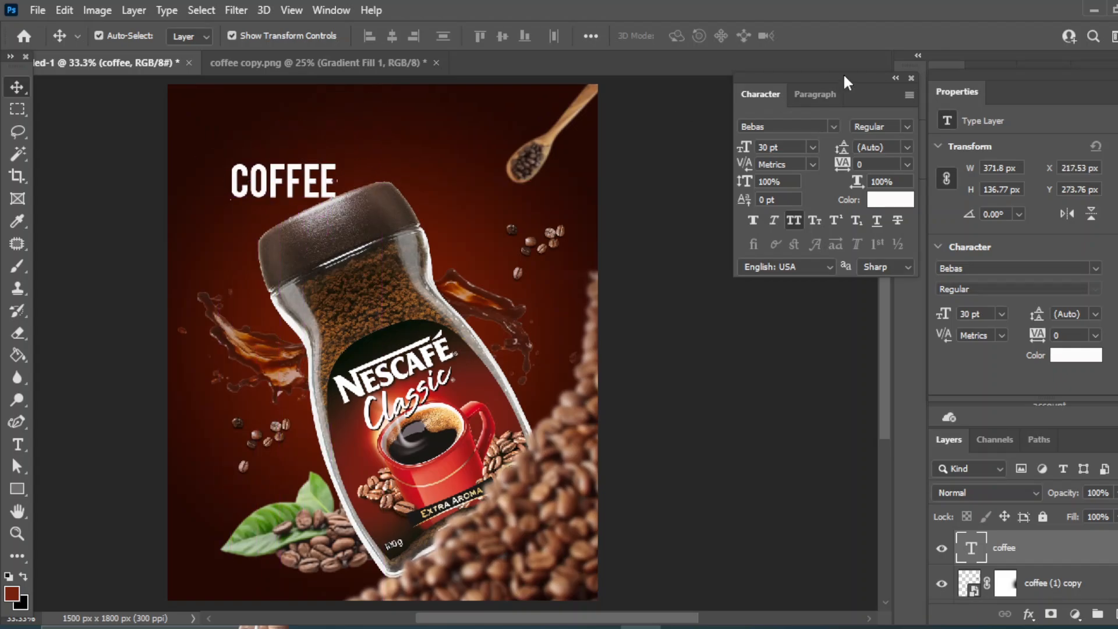
left_click(813, 147)
left_click(795, 327)
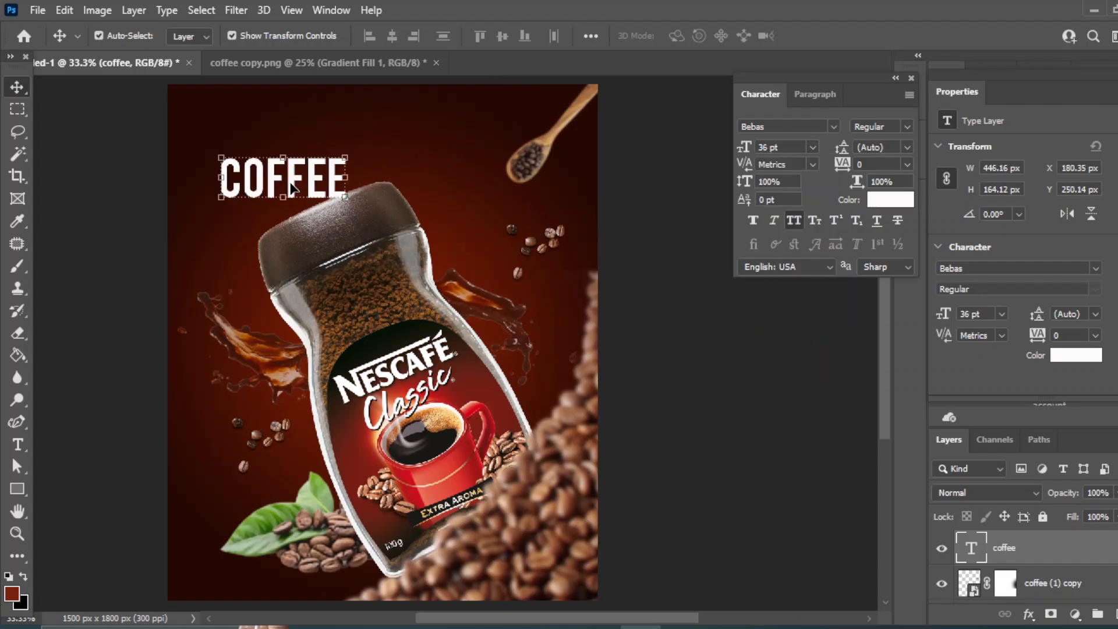
Skew the COFFEE text vertically by about -18° so it slants upward to the right.
key("ctrl+t")
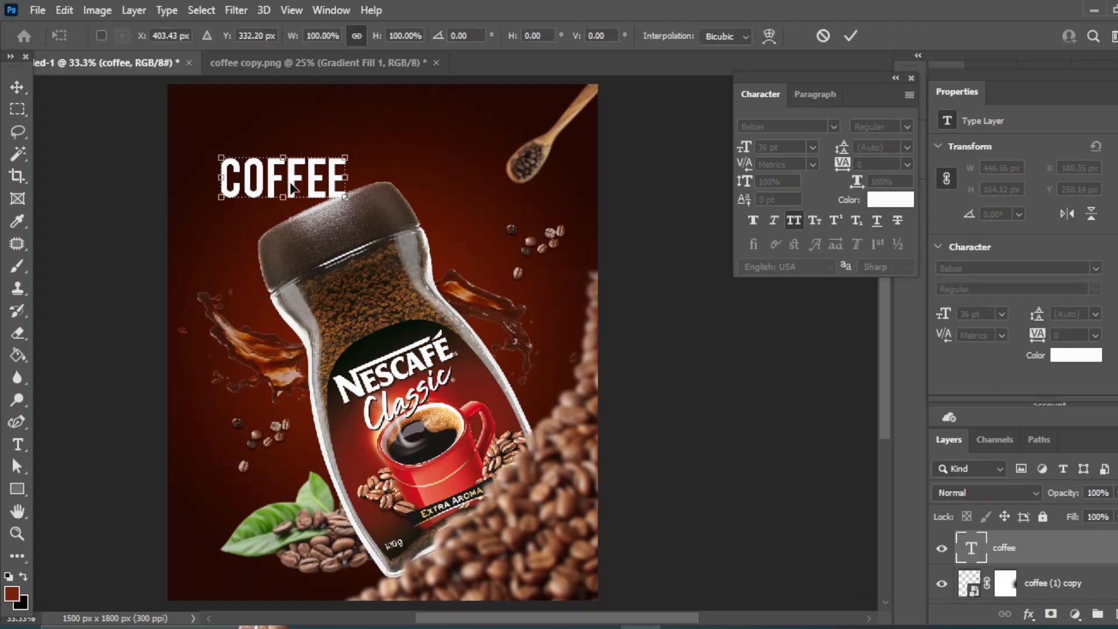
right_click(292, 185)
left_click(340, 248)
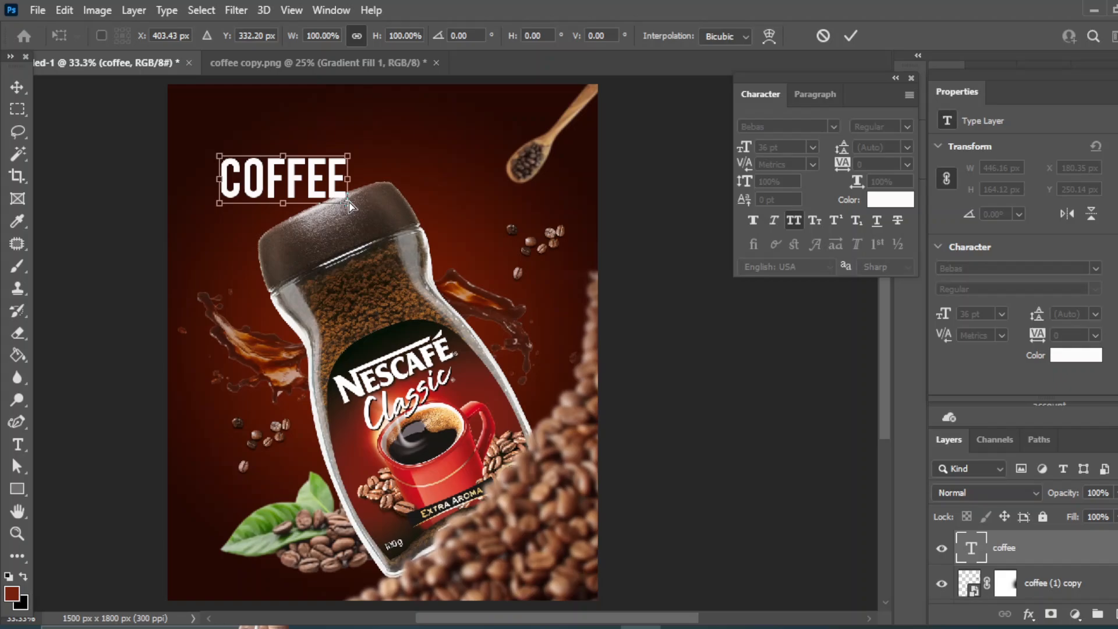
left_click_drag(350, 205, 363, 169)
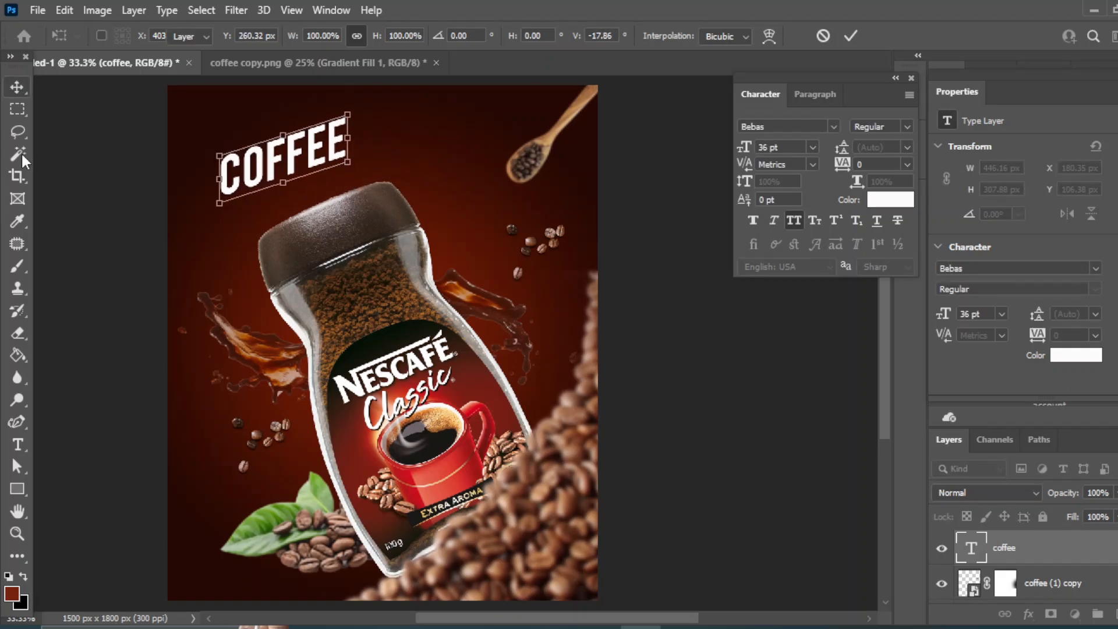
left_click(17, 87)
left_click(732, 375)
left_click_drag(249, 166, 258, 170)
left_click(658, 350)
Try enlarging the COFFEE text to 48 pt, then undo that size change.
left_click(285, 154)
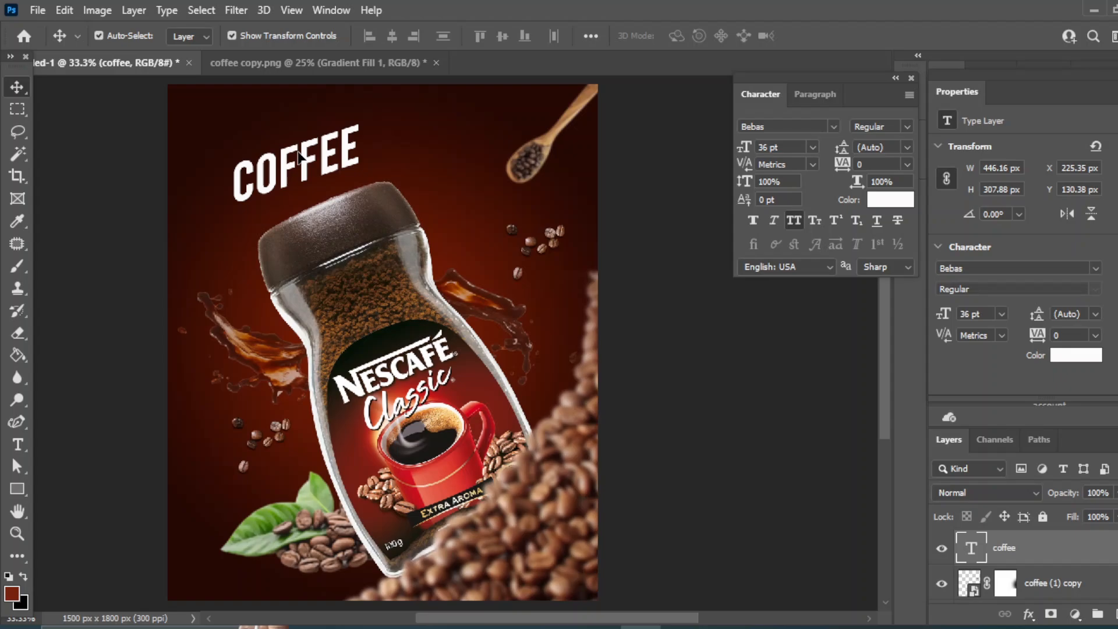
left_click(812, 147)
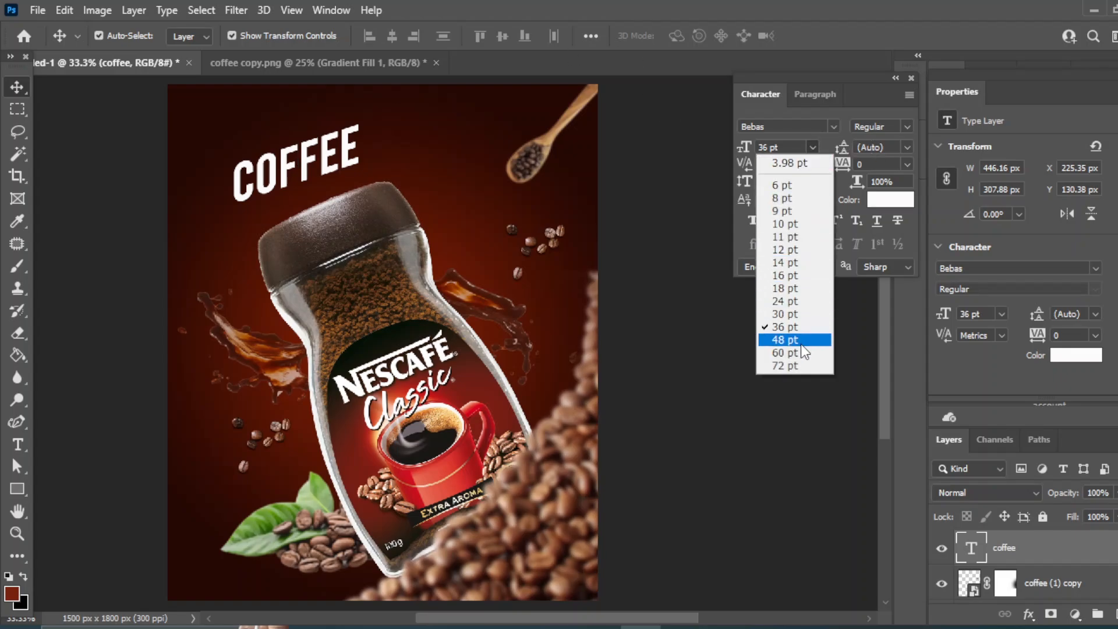
left_click(771, 339)
key("ctrl+z")
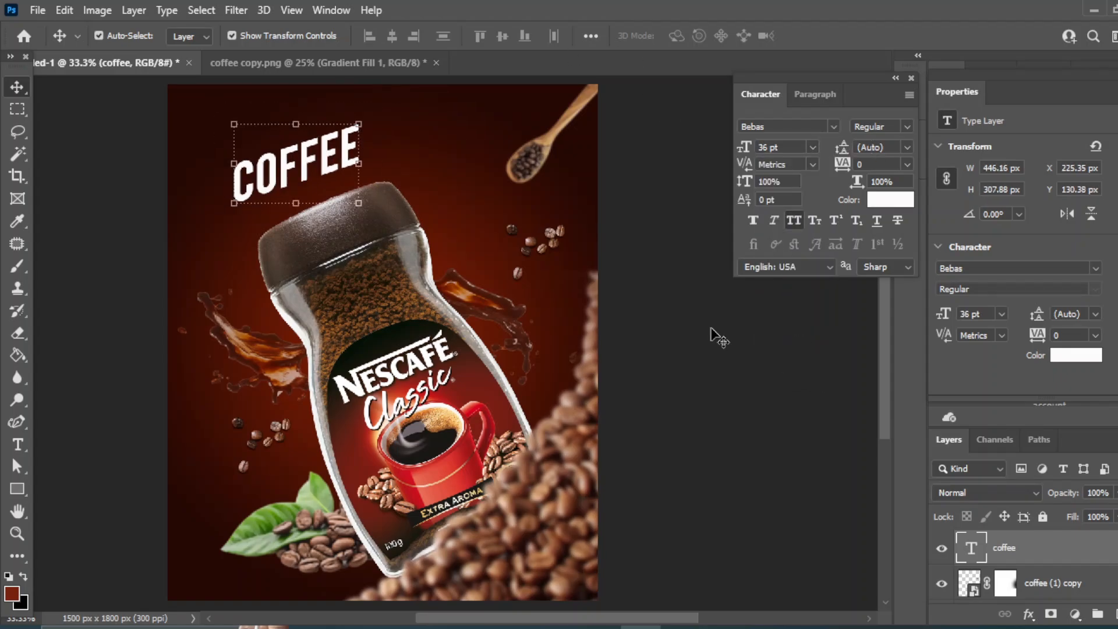
Nudge the COFFEE text slightly up and to the right above the bottle cap.
left_click(717, 337)
left_click_drag(305, 150, 306, 158)
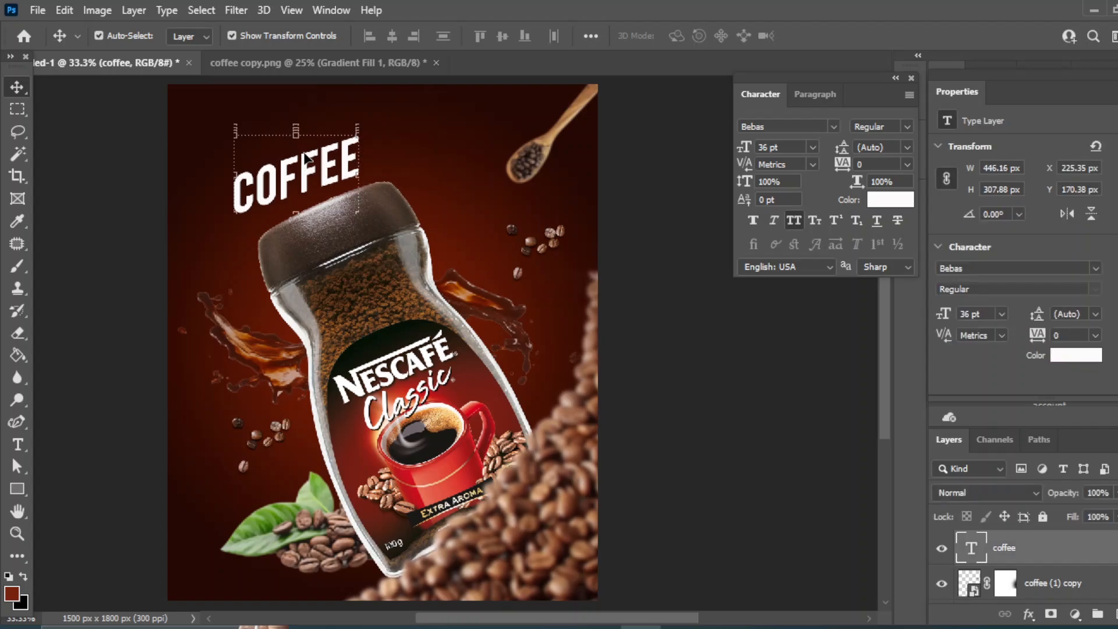
key("shift+Up")
key("shift+Right")
key("shift+Right")
key("shift+Right")
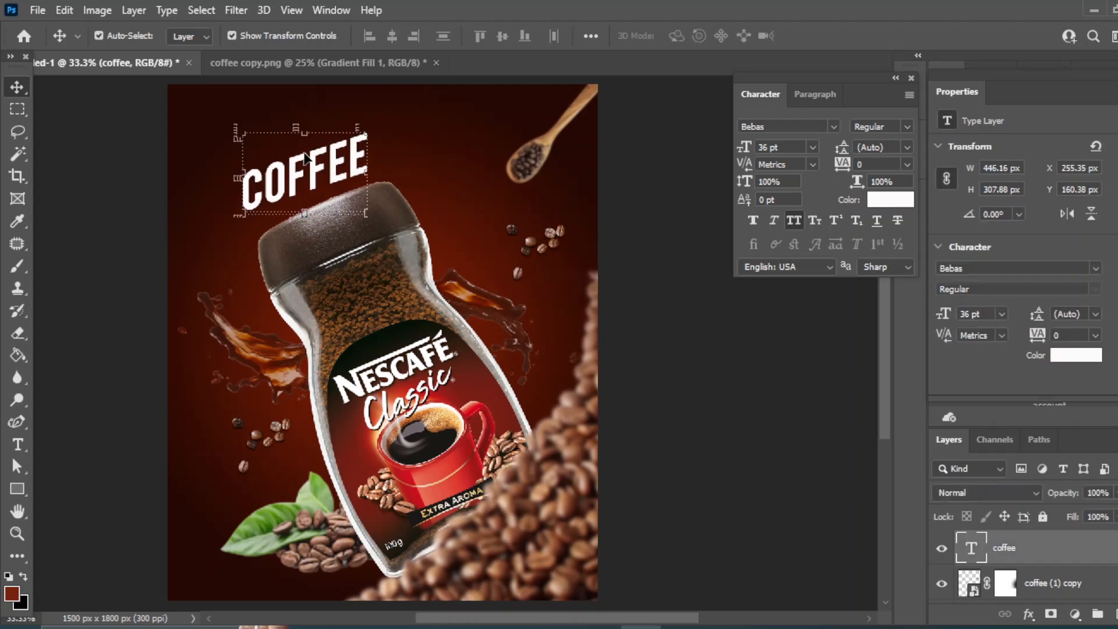
Add a second text layer reading "SPECIAL" at the poster's left edge.
left_click(673, 355)
left_click_drag(466, 231, 457, 273)
left_click(295, 214)
left_click(40, 387)
left_click_drag(13, 449, 12, 450)
left_click(71, 445)
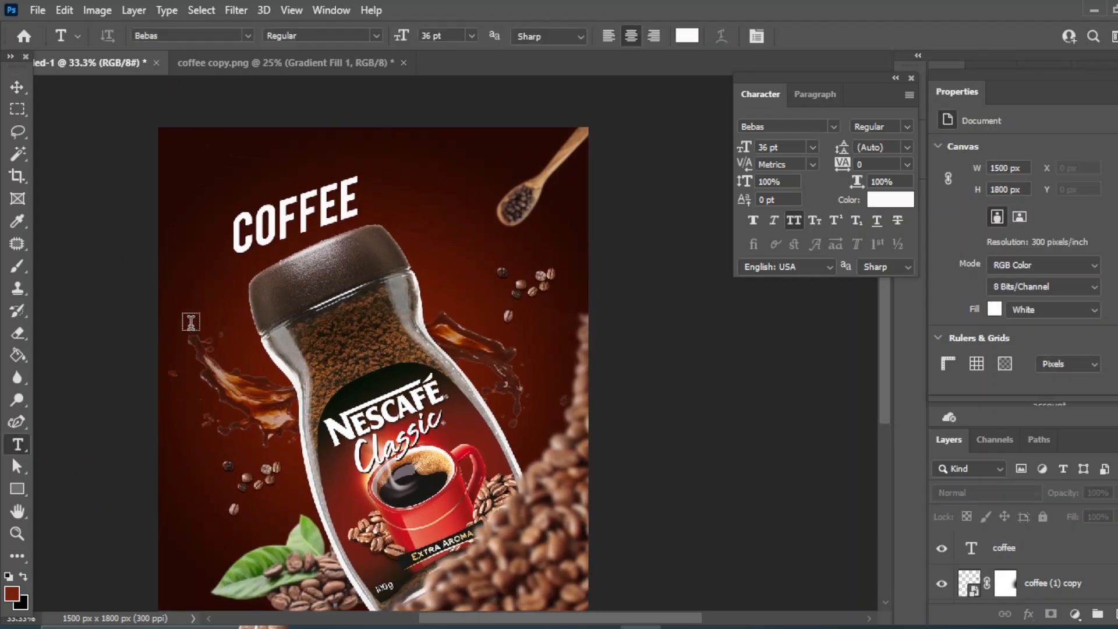
left_click(189, 320)
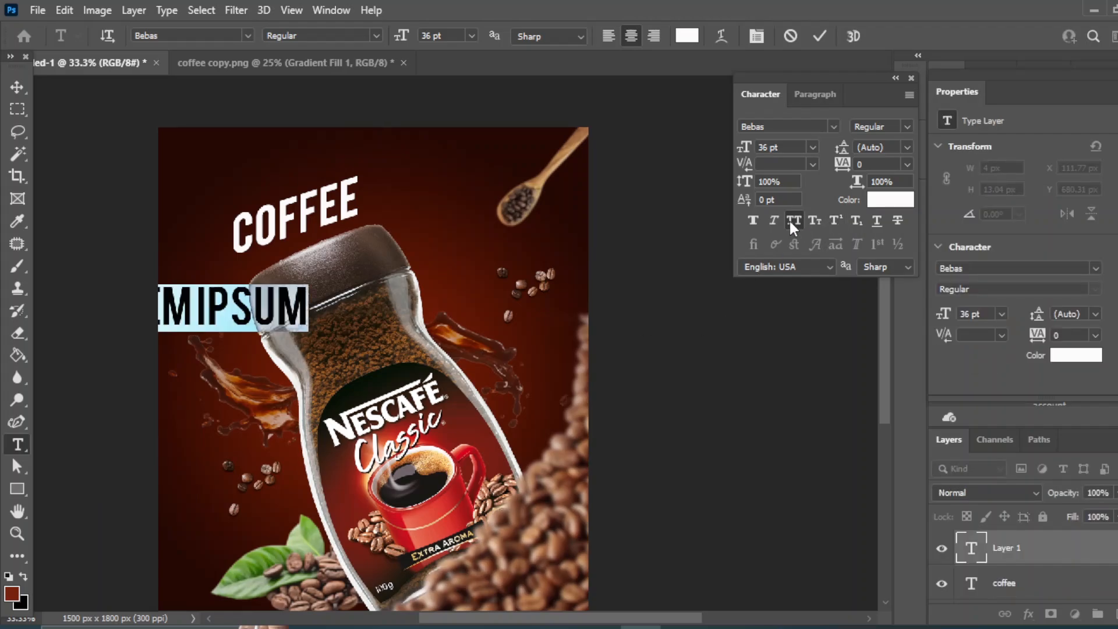
left_click(856, 221)
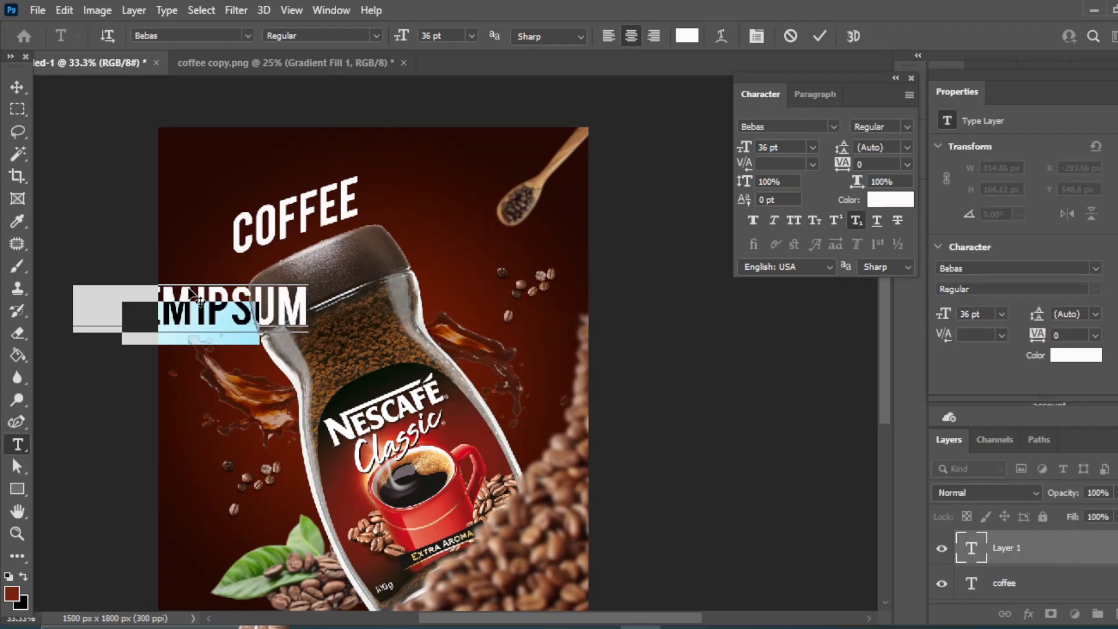
type("S")
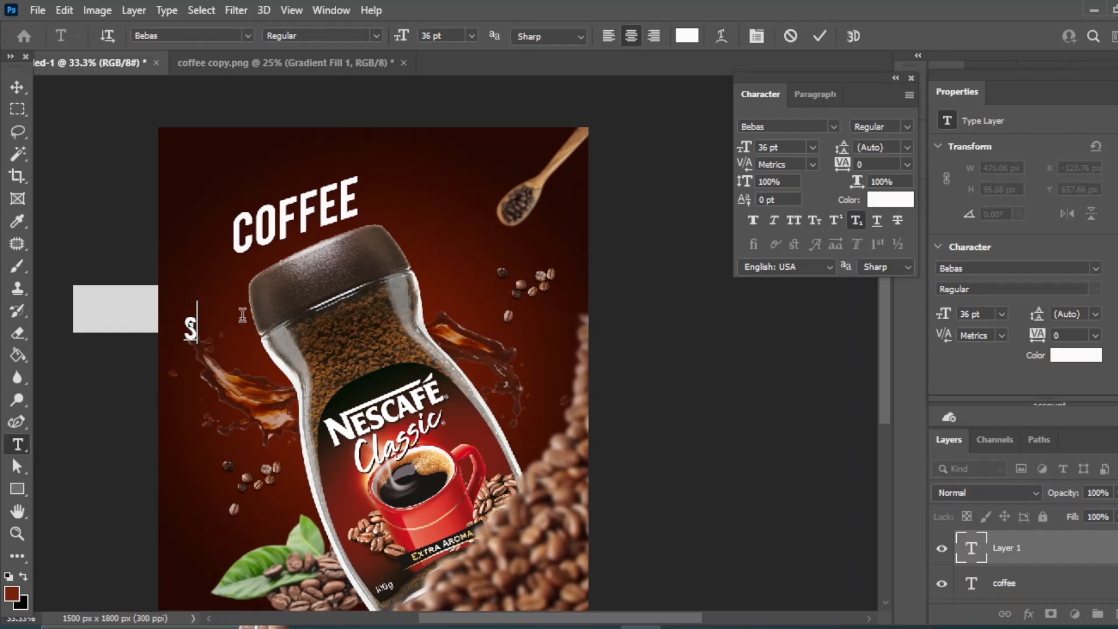
type("PE")
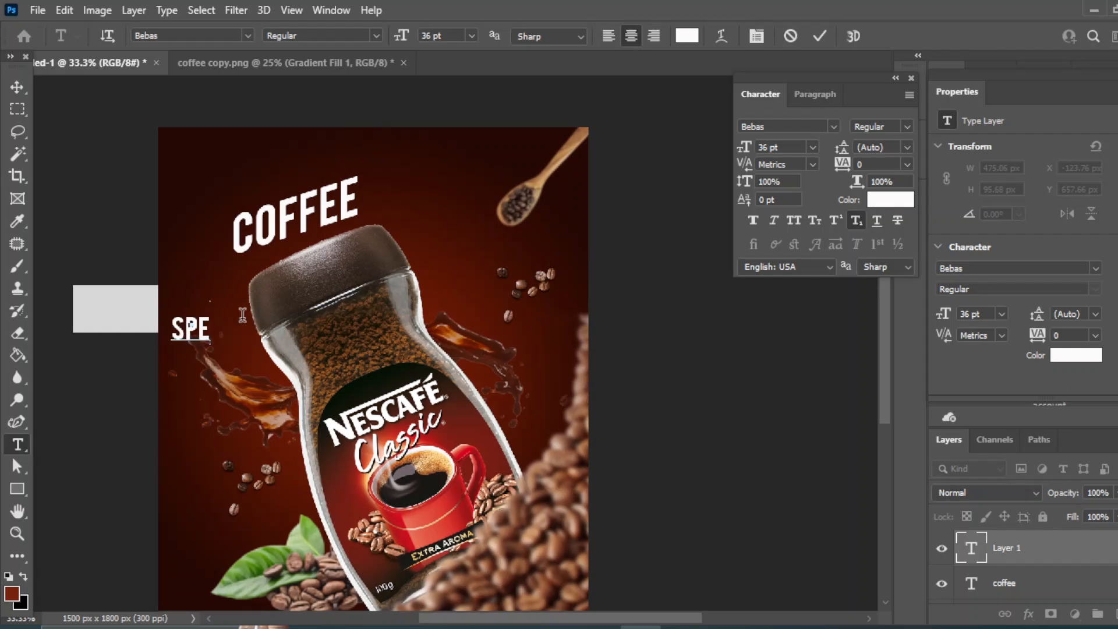
type("CIAL")
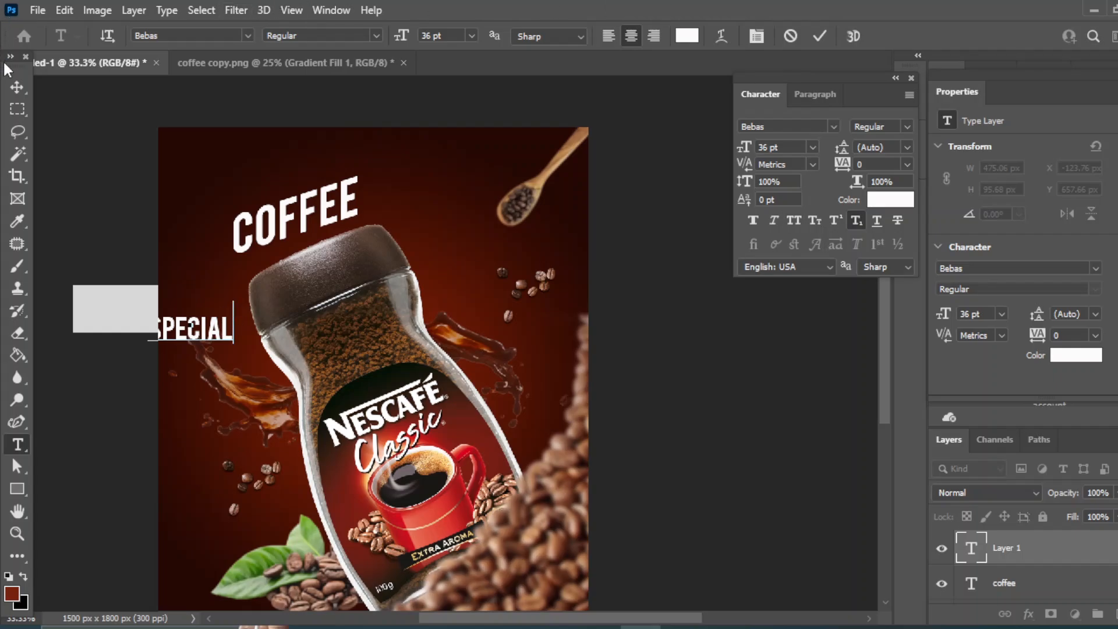
left_click(17, 86)
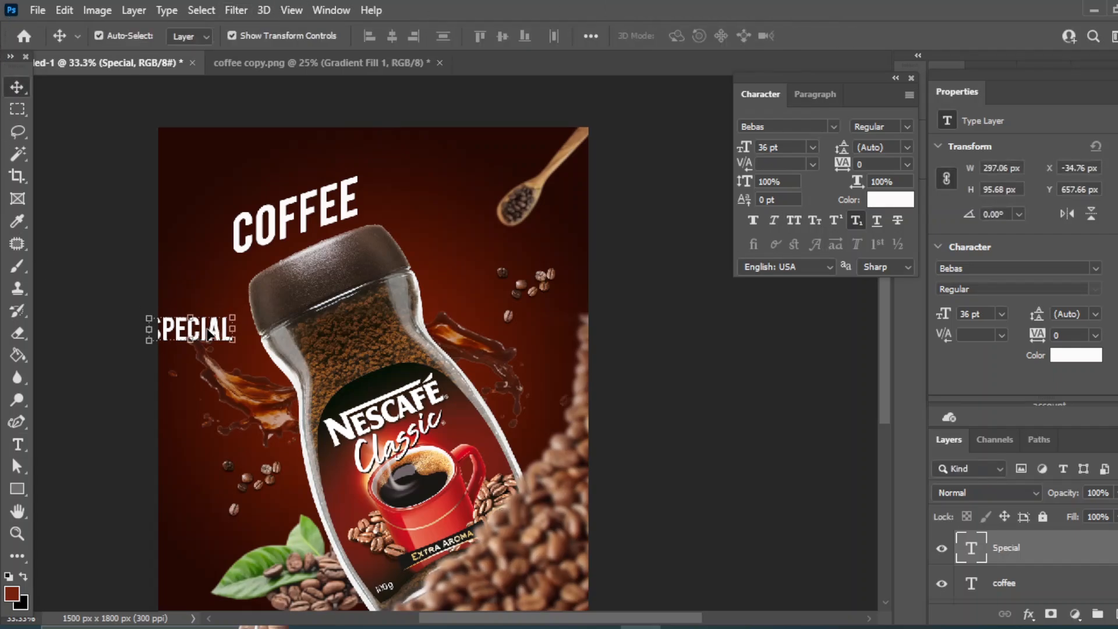
Move the SPECIAL text above COFFEE and change its font to Agoestoesan.
left_click_drag(209, 335, 265, 181)
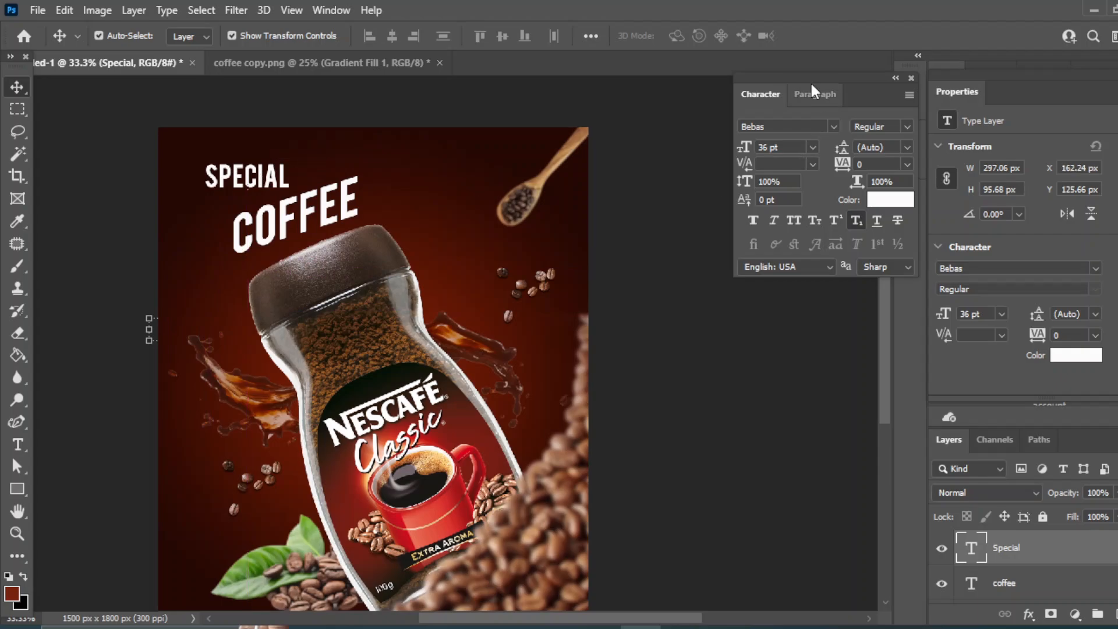
left_click(833, 127)
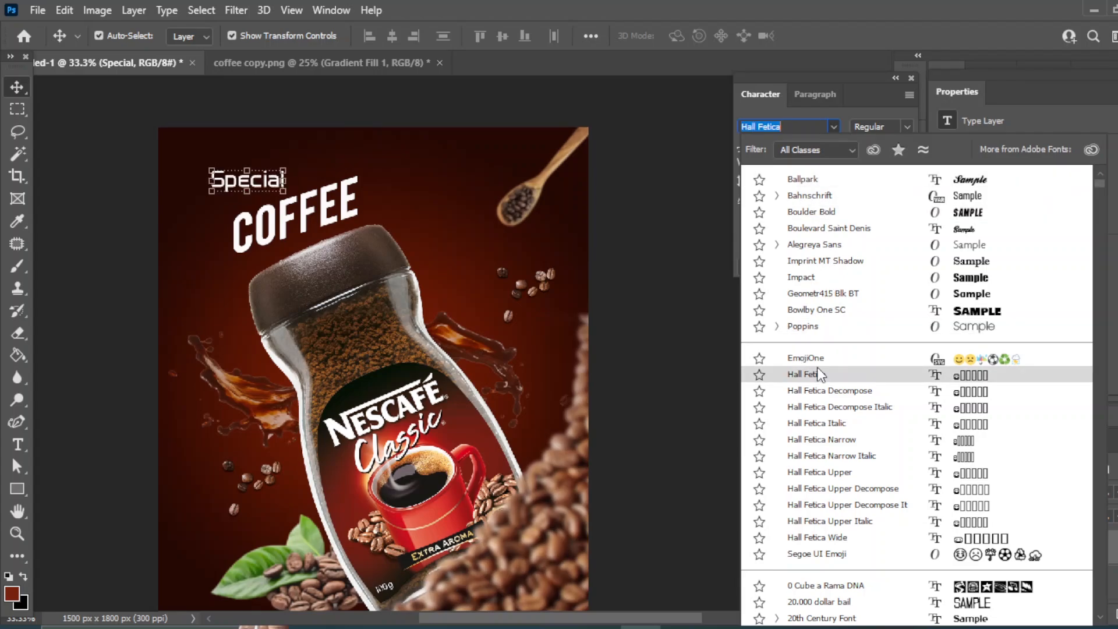
scroll(809, 460, "down", 7)
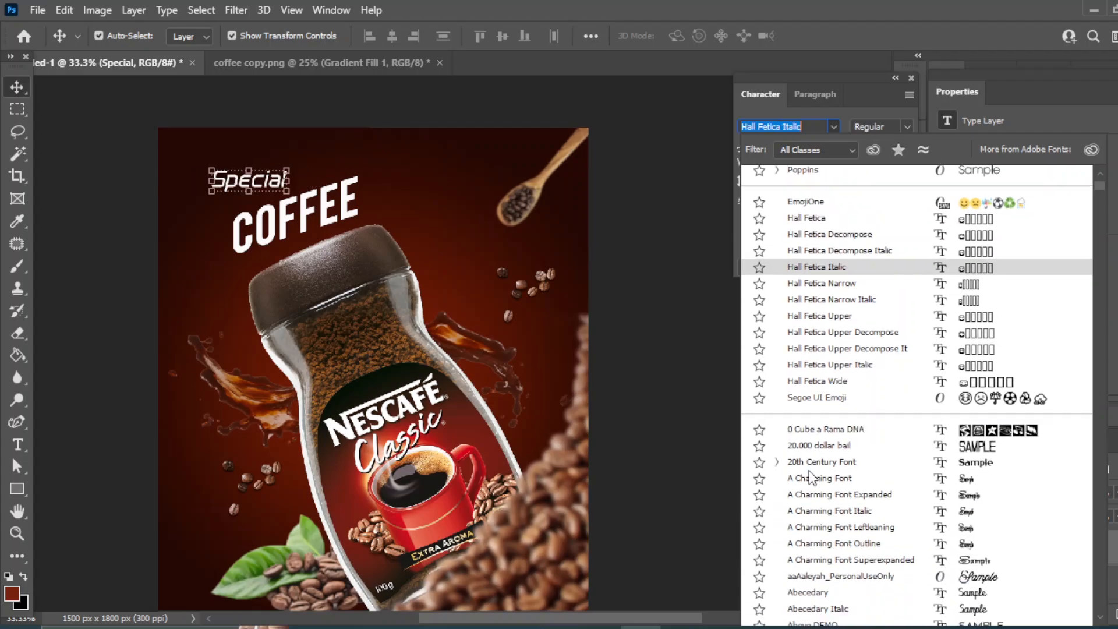
scroll(812, 474, "down", 4)
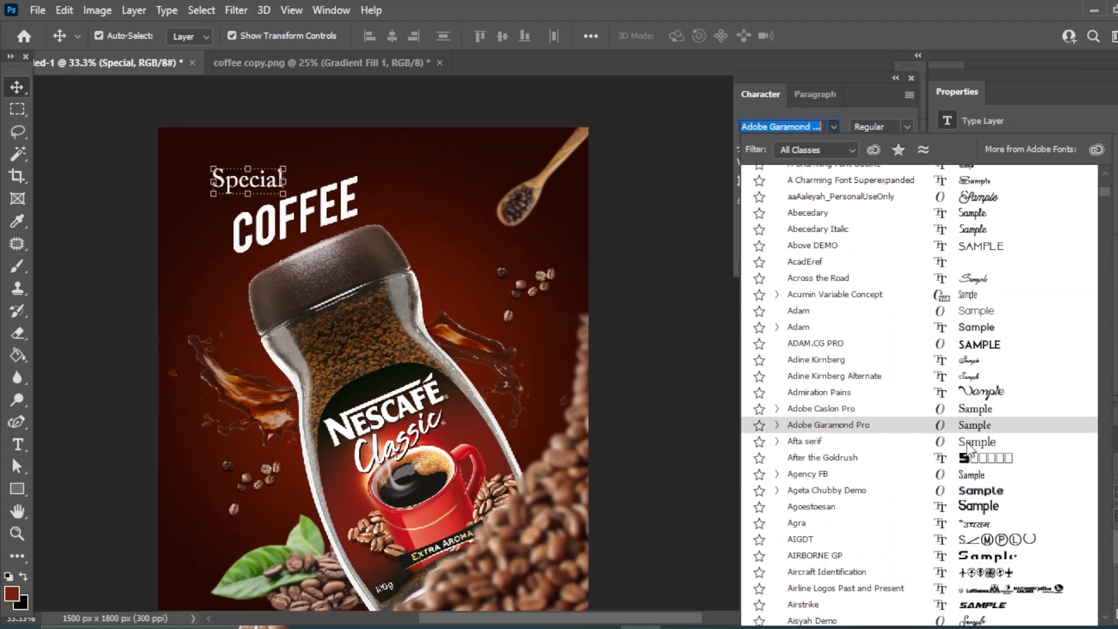
scroll(972, 448, "down", 2)
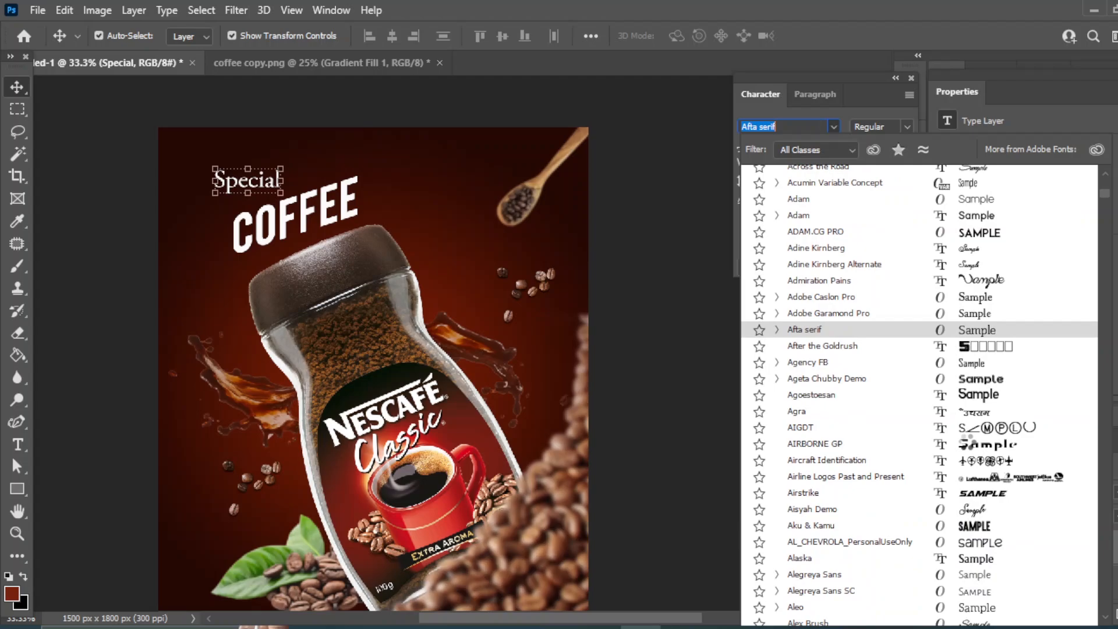
left_click(977, 396)
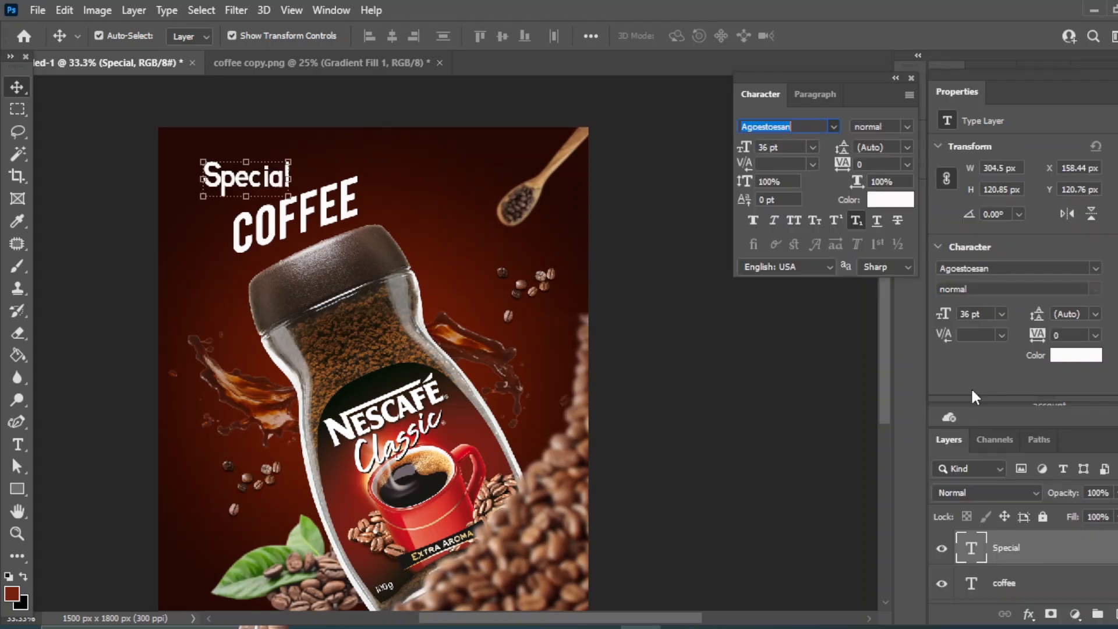
Skew the SPECIAL text so it slants upward in line with the COFFEE headline.
key("ctrl+t")
right_click(244, 184)
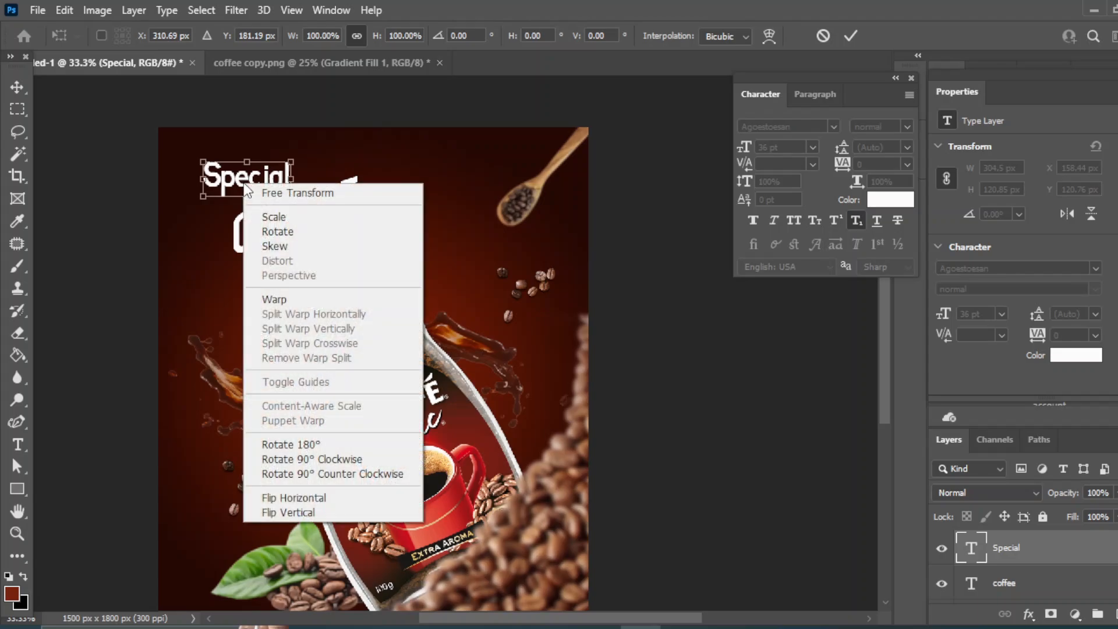
left_click(276, 247)
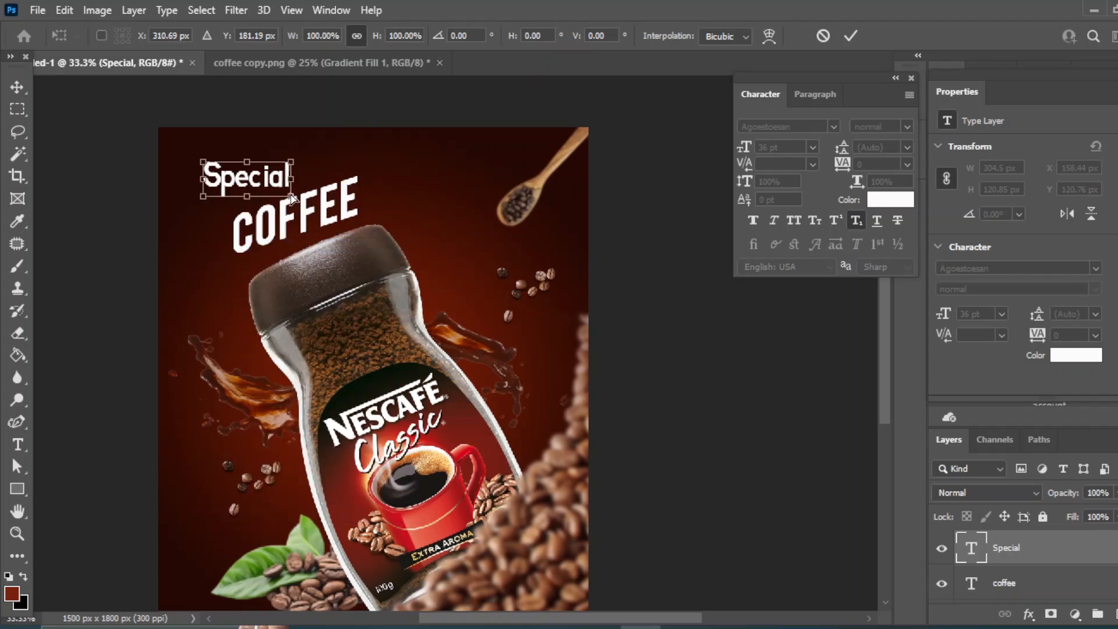
left_click_drag(293, 198, 267, 183)
key("Return")
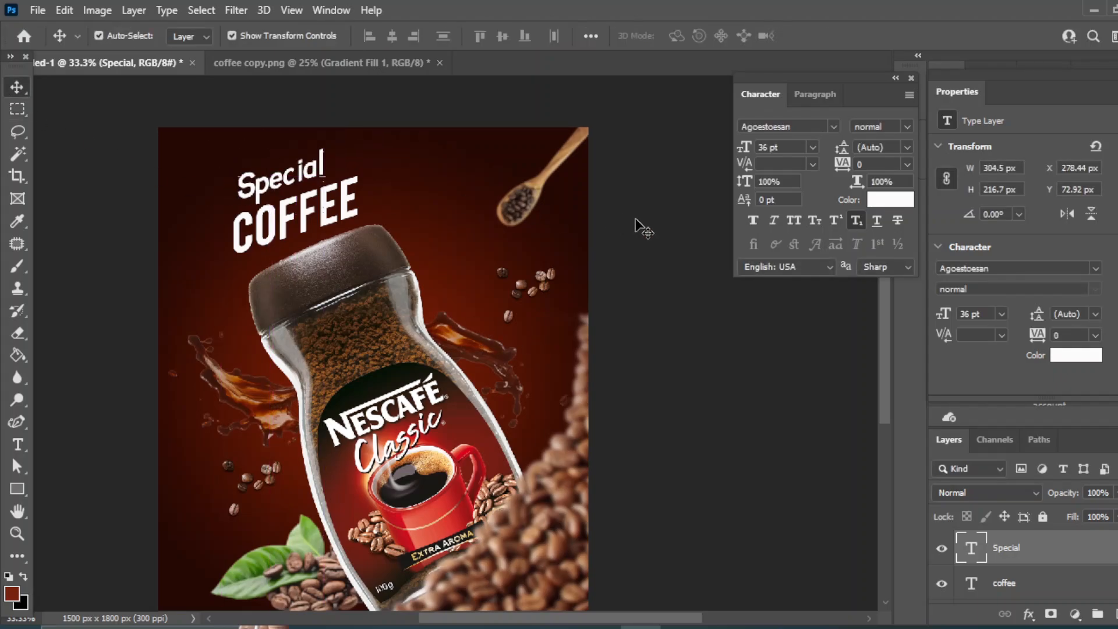
Set the SPECIAL text's font size to 30 pt.
left_click(812, 146)
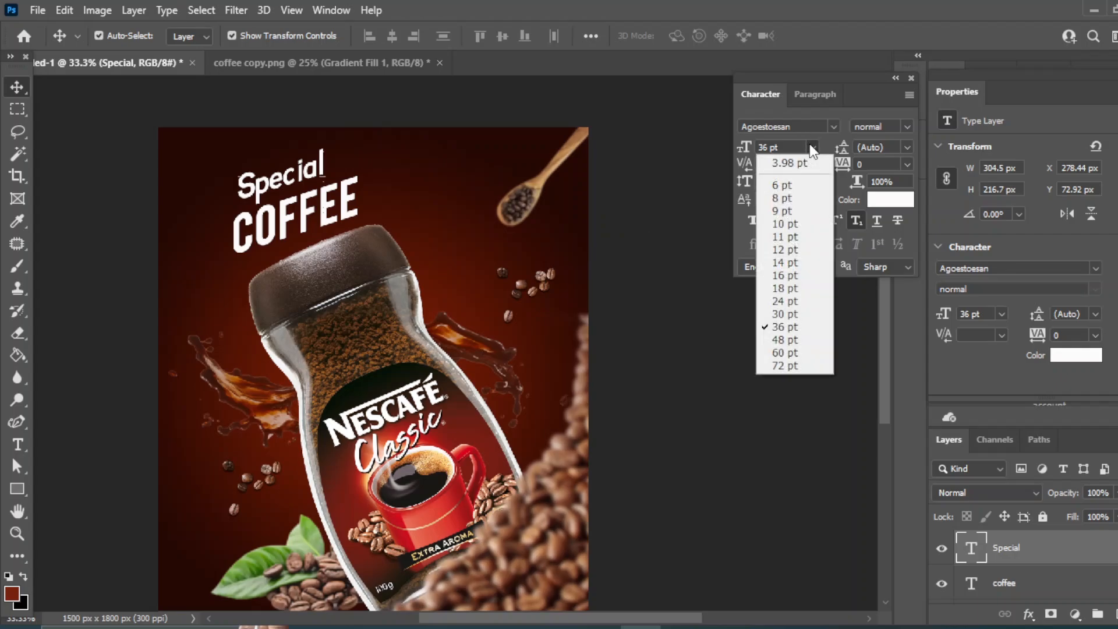
left_click(785, 314)
left_click(682, 384)
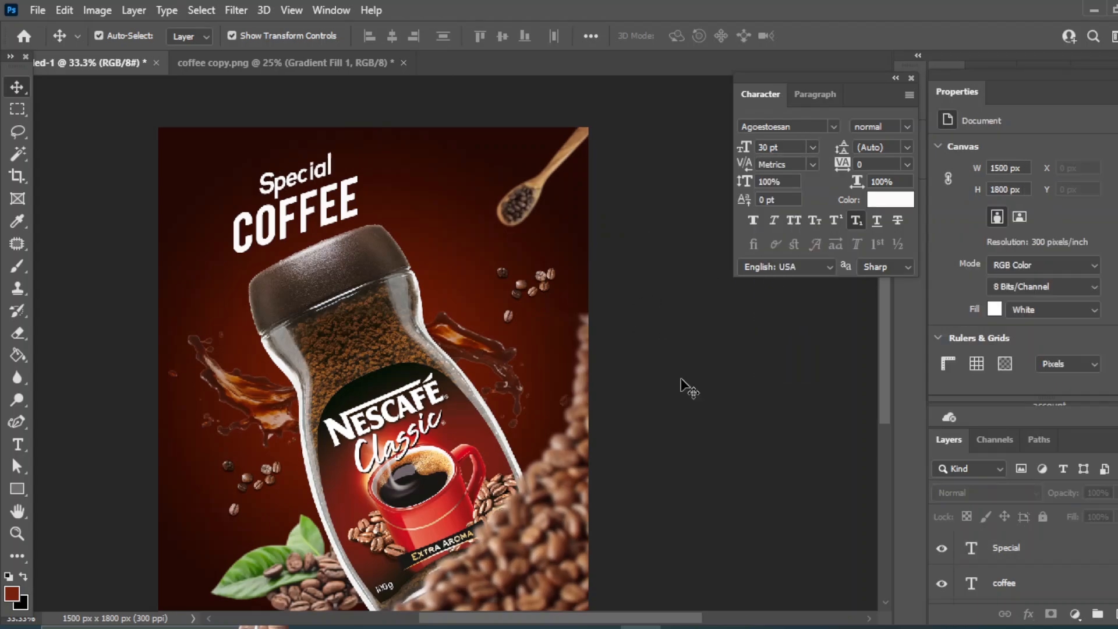
Select both the coffee and Special text layers and align their right edges.
left_click(1003, 585)
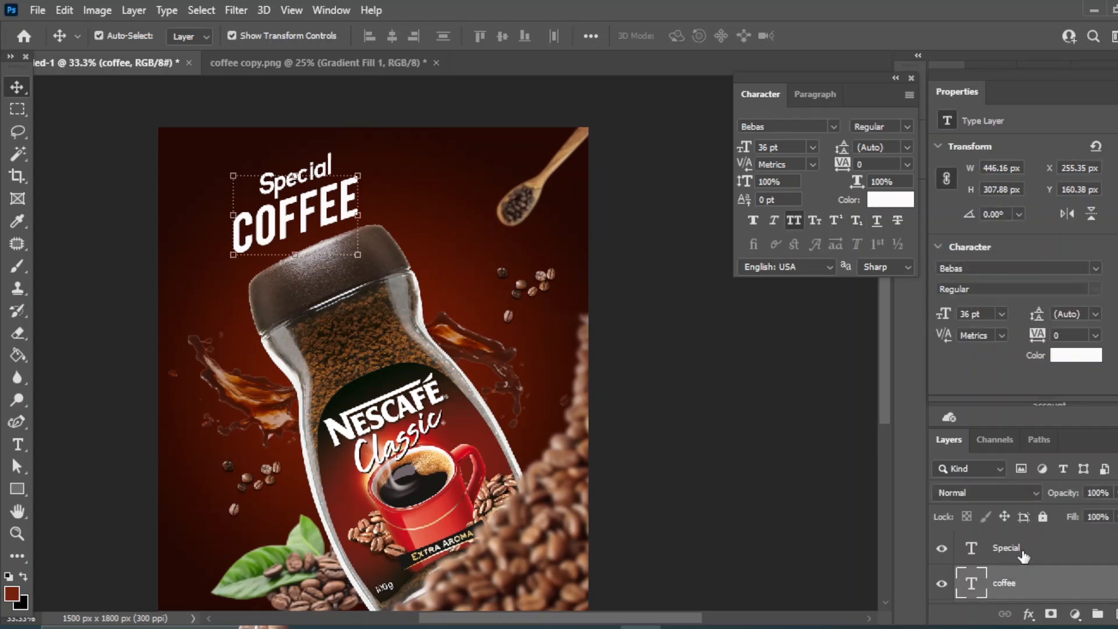
left_click(1024, 557, "shift")
left_click(414, 36)
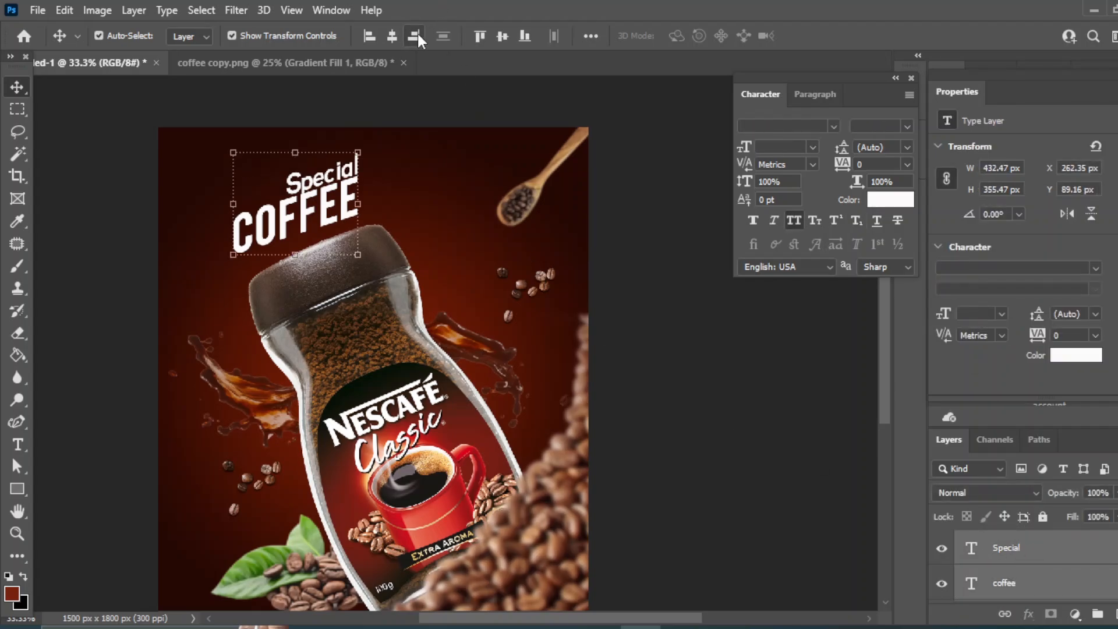
left_click(755, 384)
Place the coffee drops image near the spoon at the top right and rotate it about 3 degrees.
left_click(350, 171)
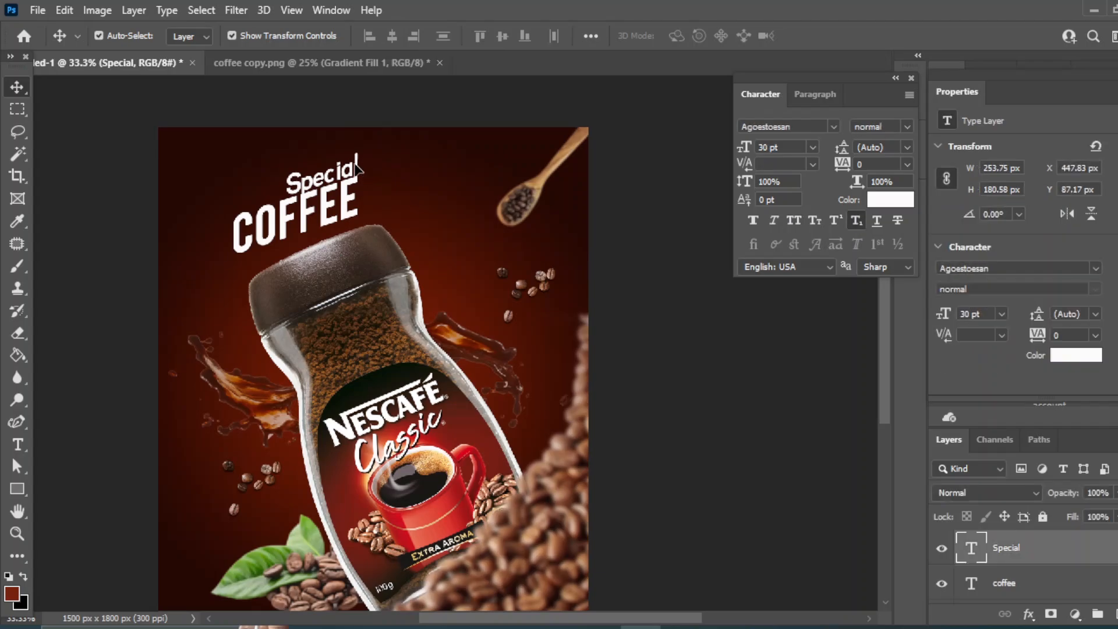
left_click(546, 334)
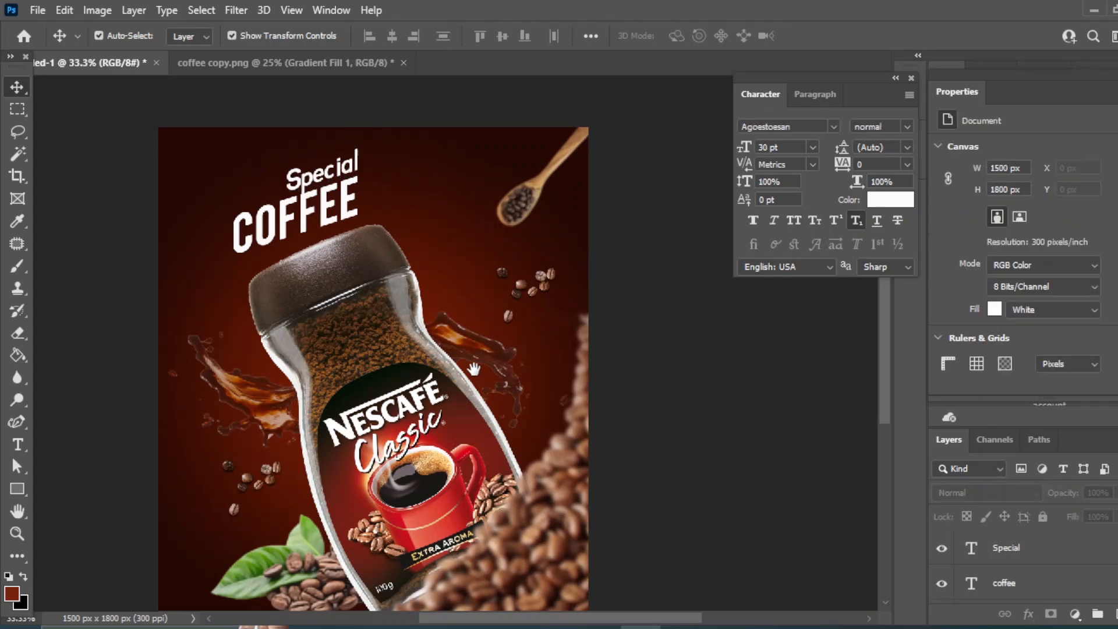
left_click_drag(473, 368, 510, 323)
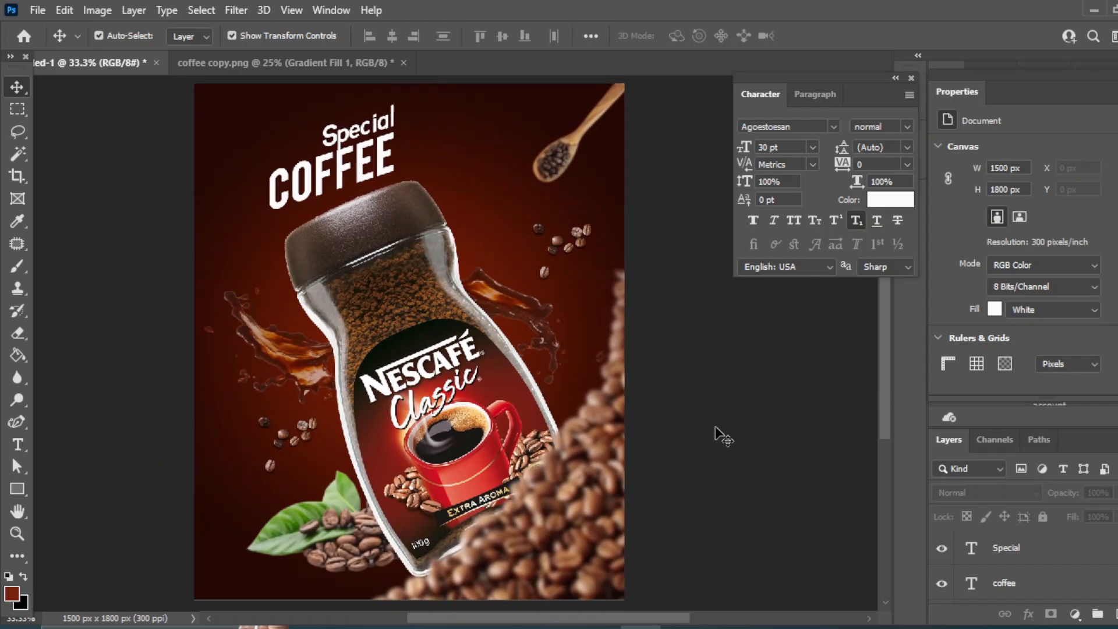
left_click(558, 627)
left_click_drag(725, 185, 463, 172)
left_click_drag(194, 463, 454, 168)
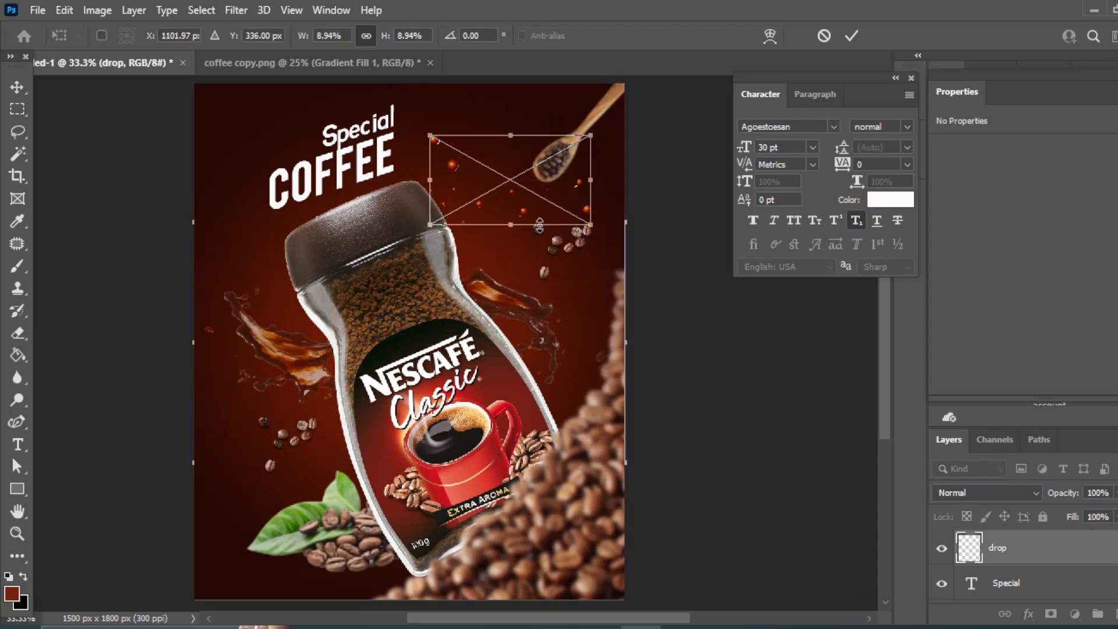
left_click_drag(590, 223, 609, 235)
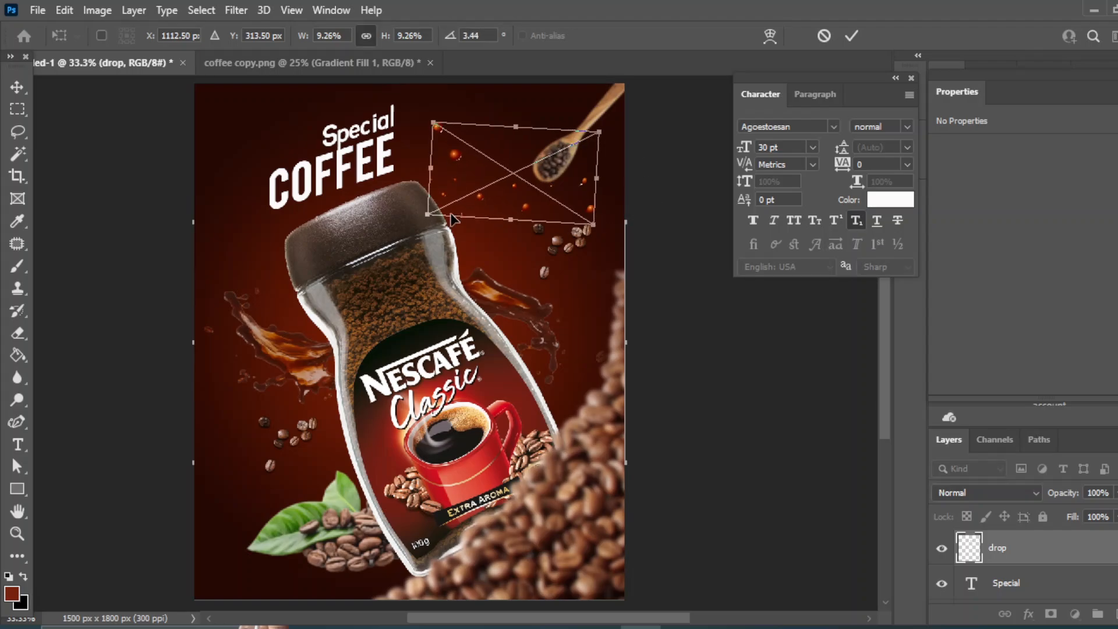
key("Return")
Lower the drop layer's opacity to 65%.
left_click(798, 424)
left_click(1005, 558)
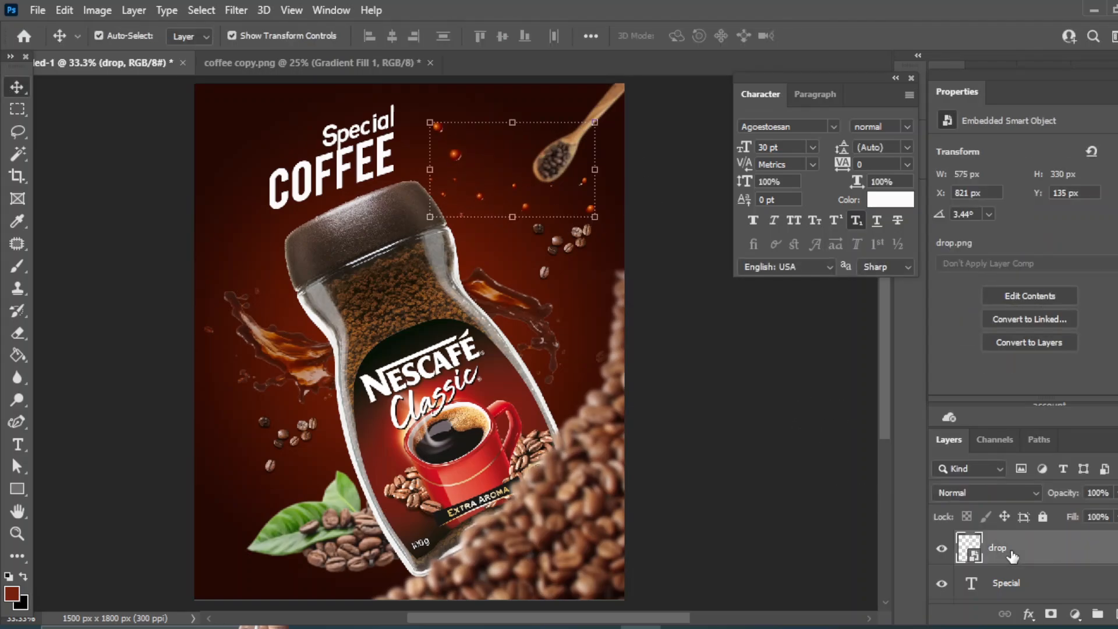
left_click(1116, 493)
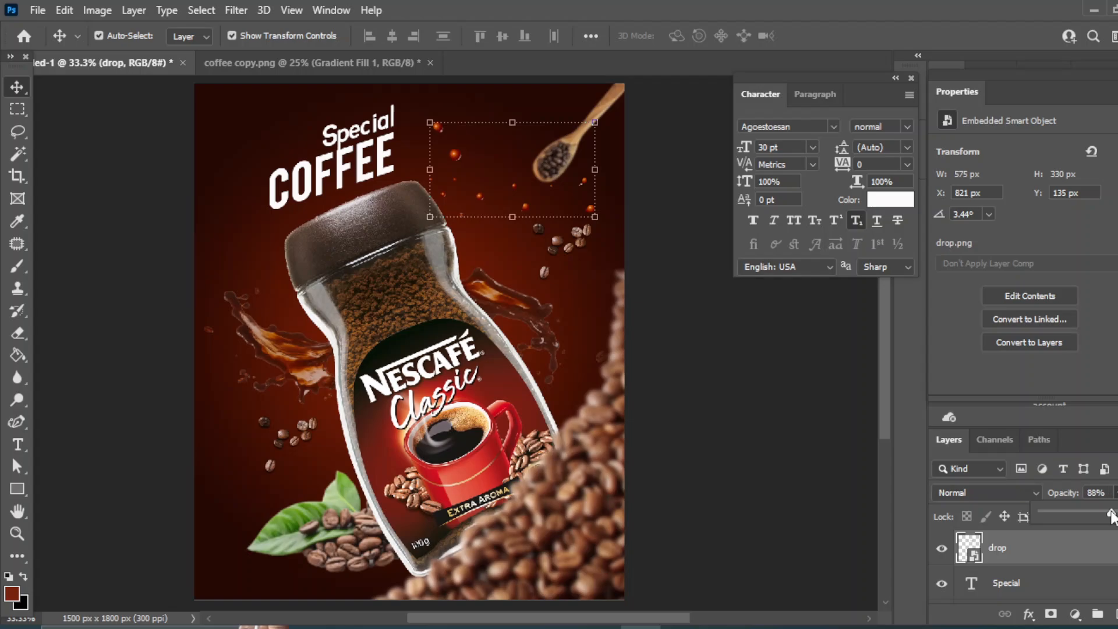
left_click(816, 427)
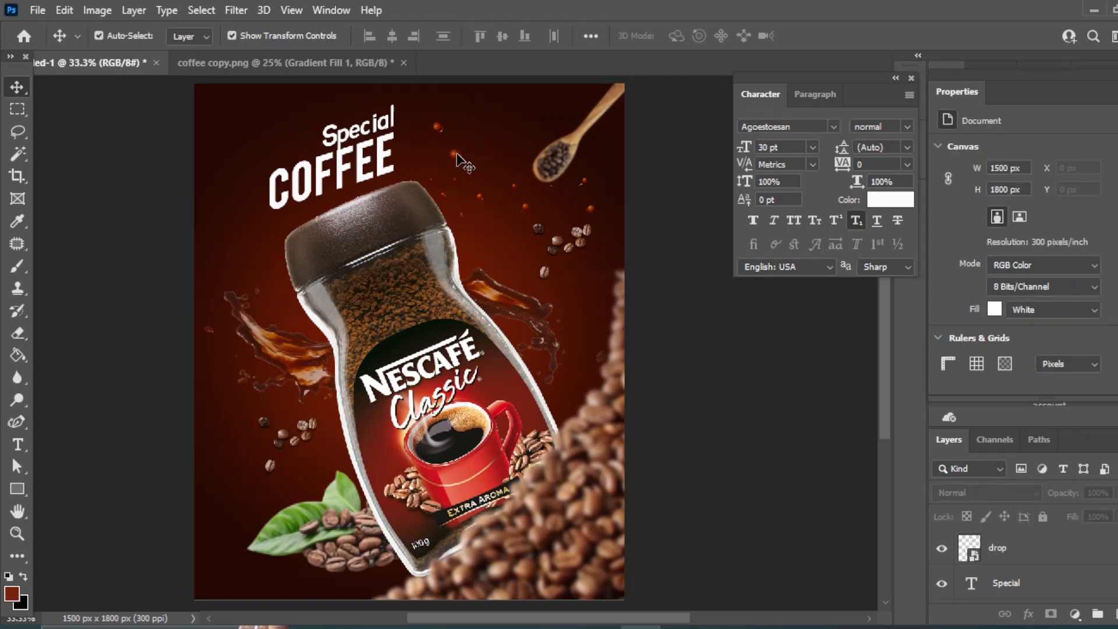
Duplicate the drop layer and move the copy to the lower left near the leaves.
left_click(974, 553)
key("ctrl+j")
left_click(759, 389)
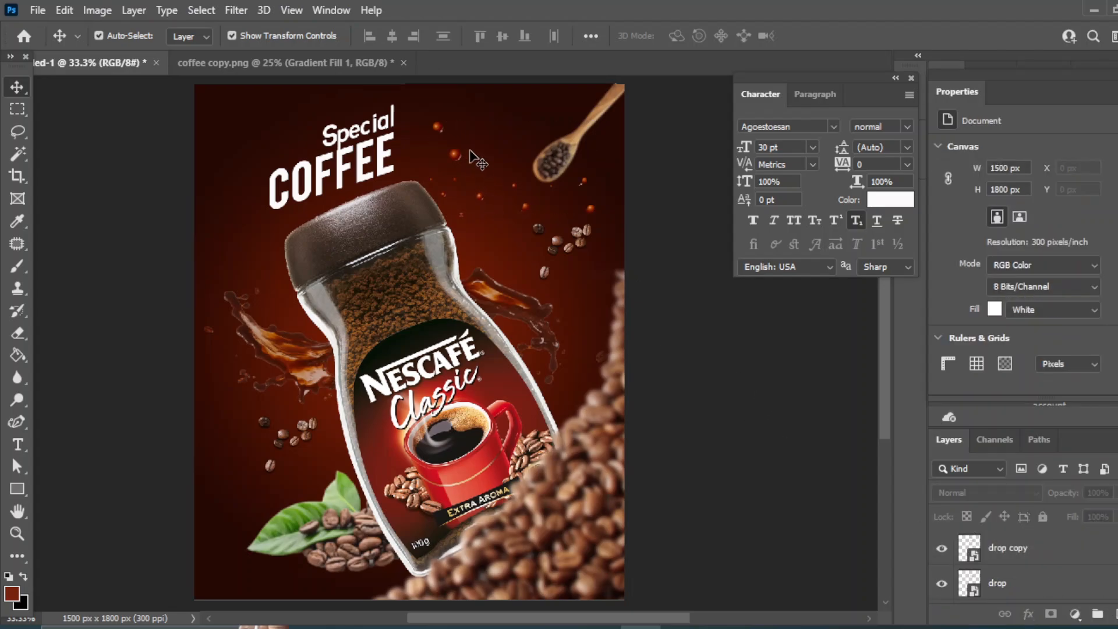
left_click_drag(462, 156, 236, 461)
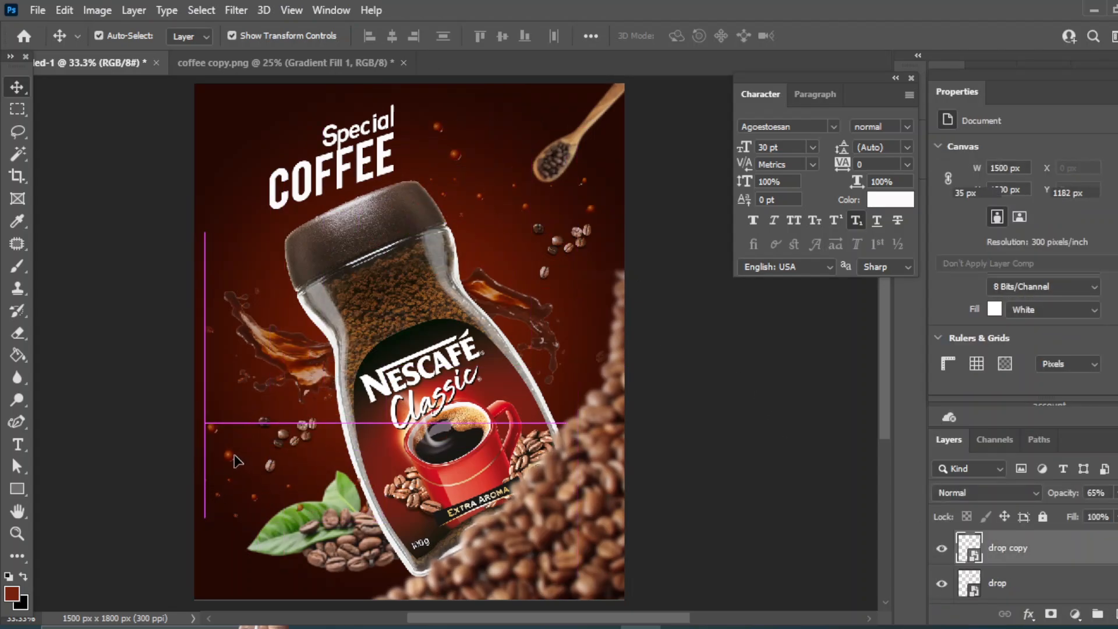
Rotate the drop copy about 100° and shrink it slightly to about 8.37% beside the leaves.
left_click_drag(380, 418, 304, 517)
left_click_drag(271, 473, 239, 475)
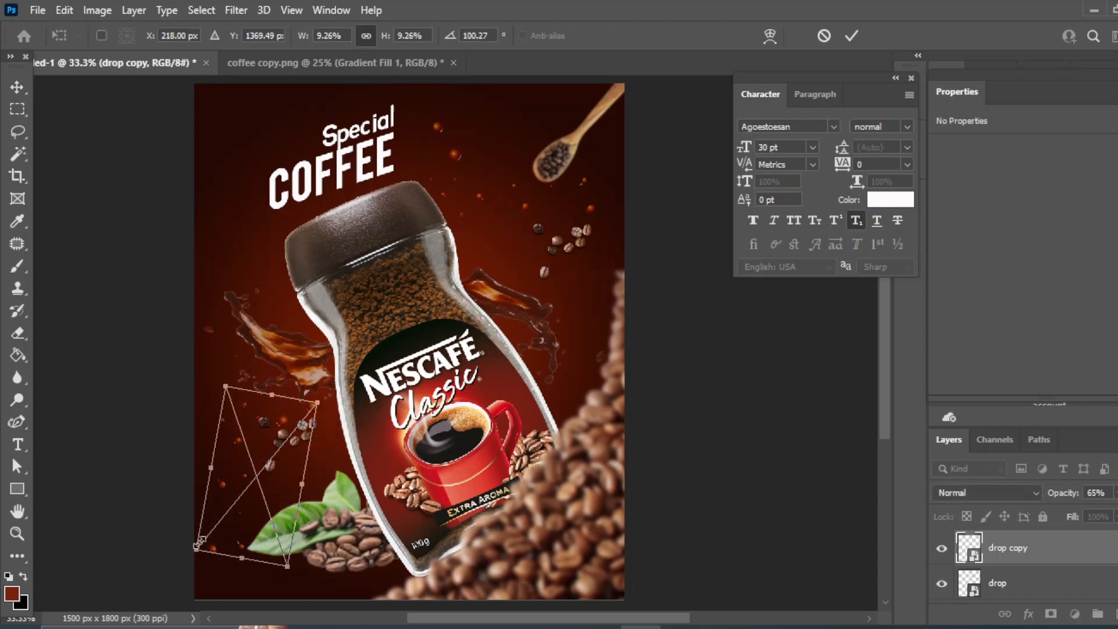
left_click_drag(196, 550, 209, 535)
left_click_drag(228, 493, 220, 492)
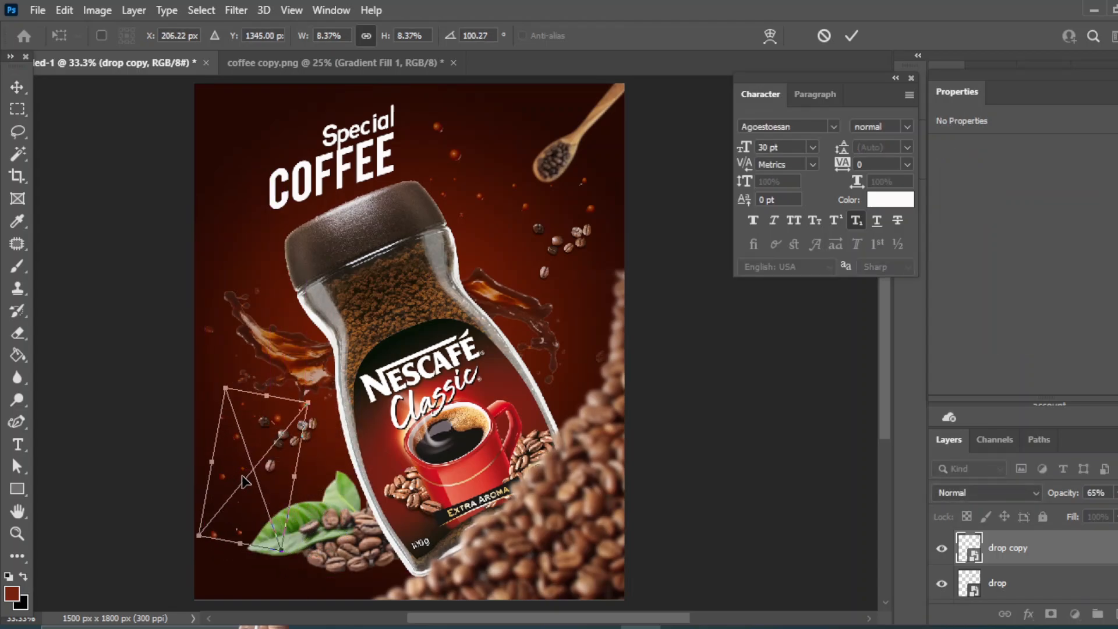
left_click(25, 81)
left_click(723, 418)
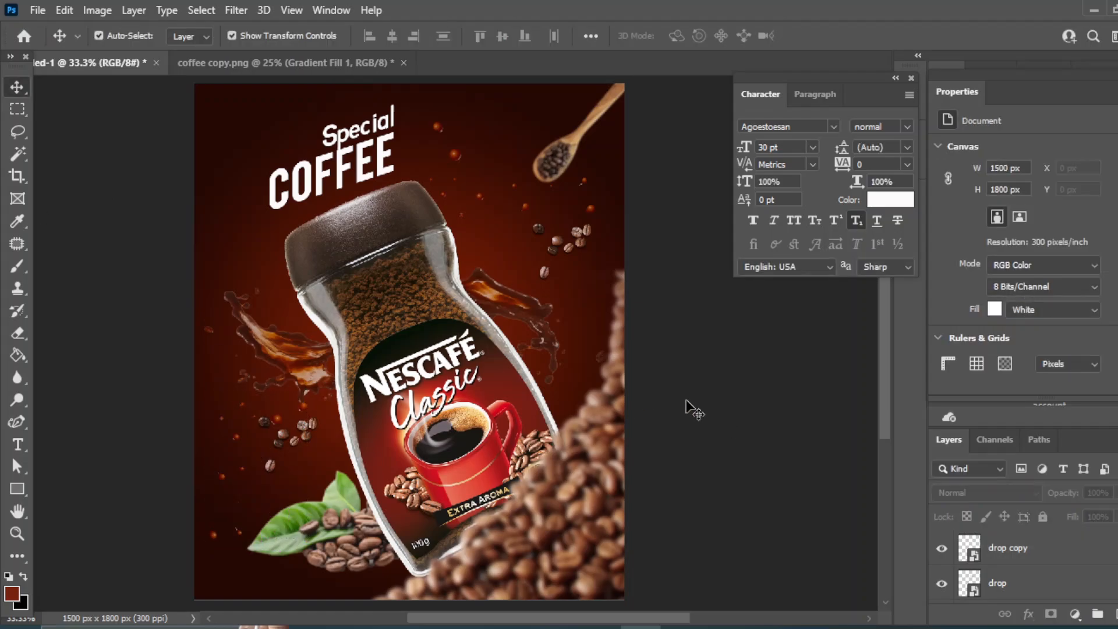
key("ctrl+equal")
key("ctrl+minus")
key("ctrl+equal")
key("ctrl+minus")
key("ctrl+equal")
key("ctrl+equal")
key("ctrl+minus")
key("ctrl+minus")
key("ctrl+equal")
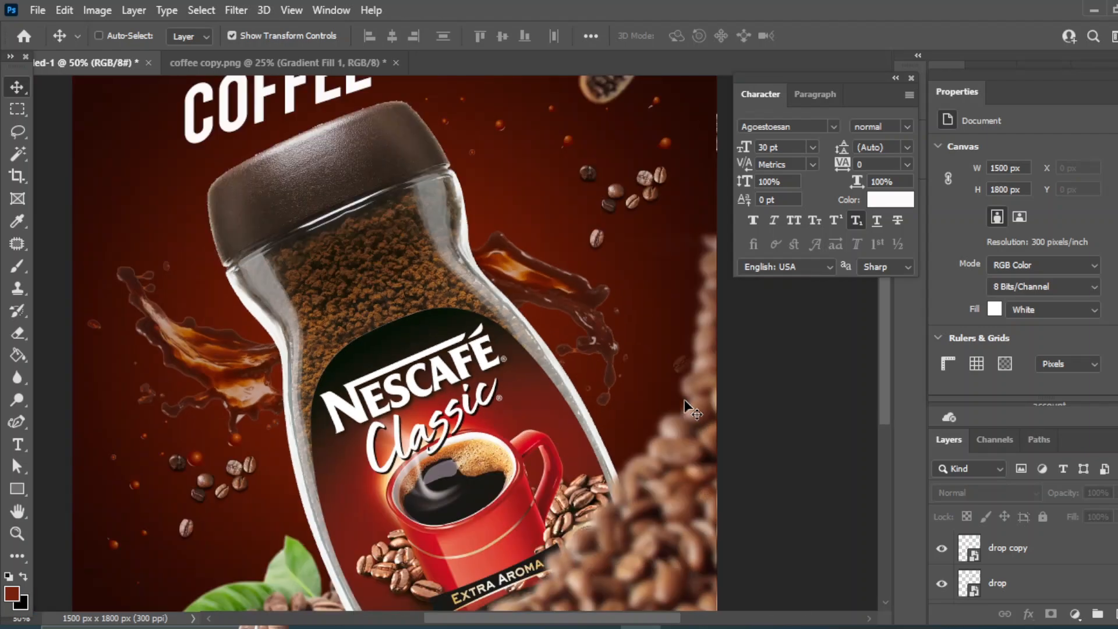